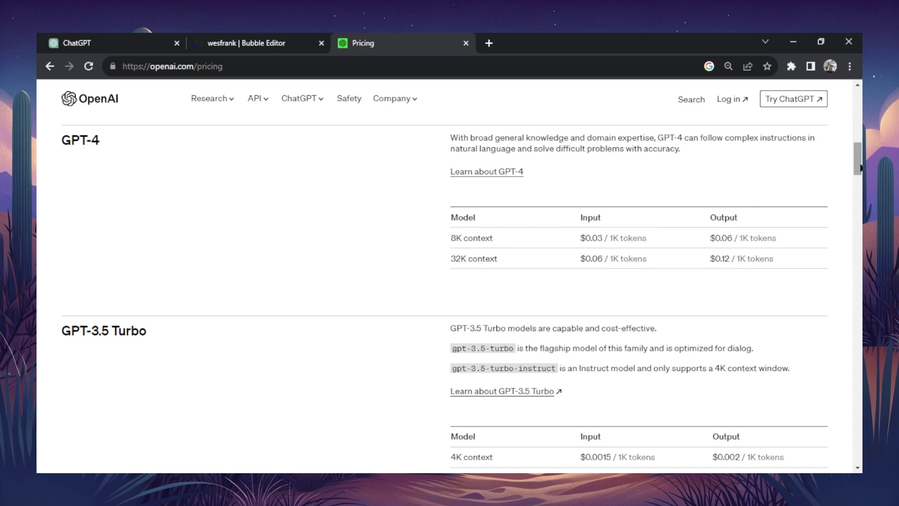
Compare the GPT-4 and GPT-3.5 Turbo token rates, then bring up Windows search.
left_click_drag(858, 159, 858, 161)
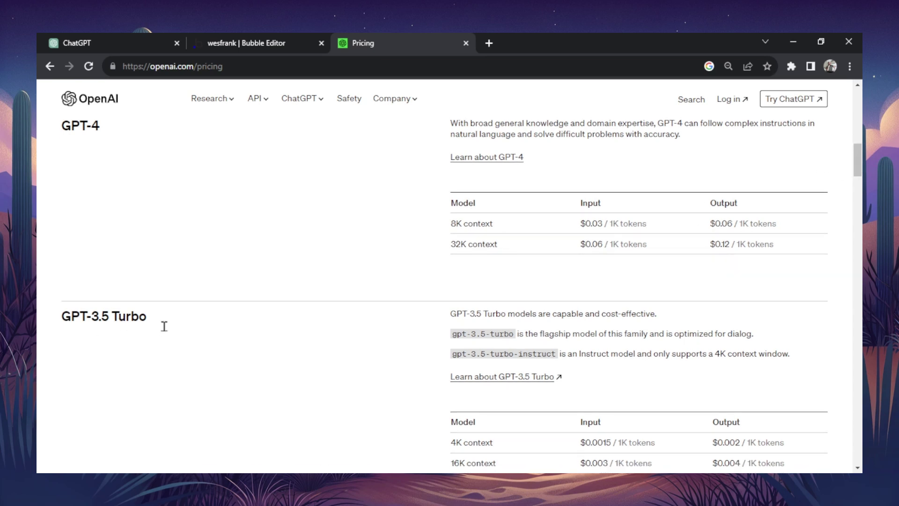
scroll(400, 313, "up", 1)
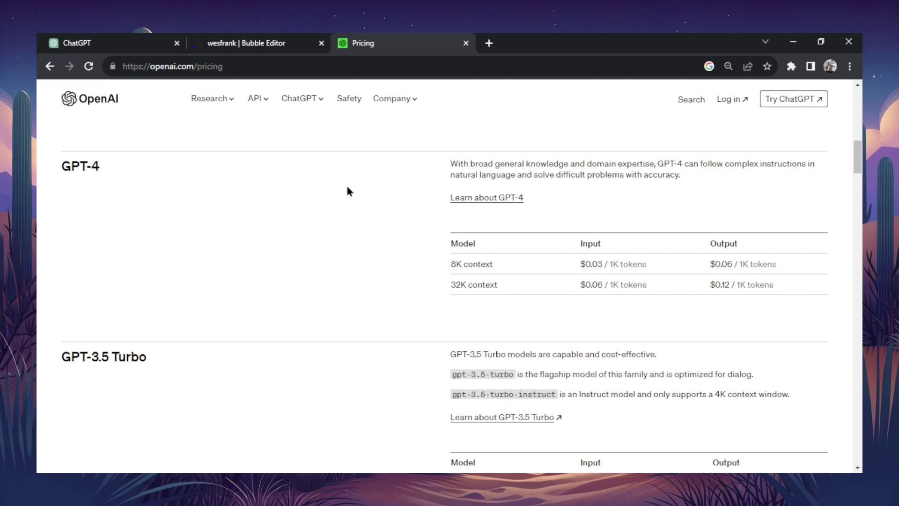
scroll(188, 215, "down", 1)
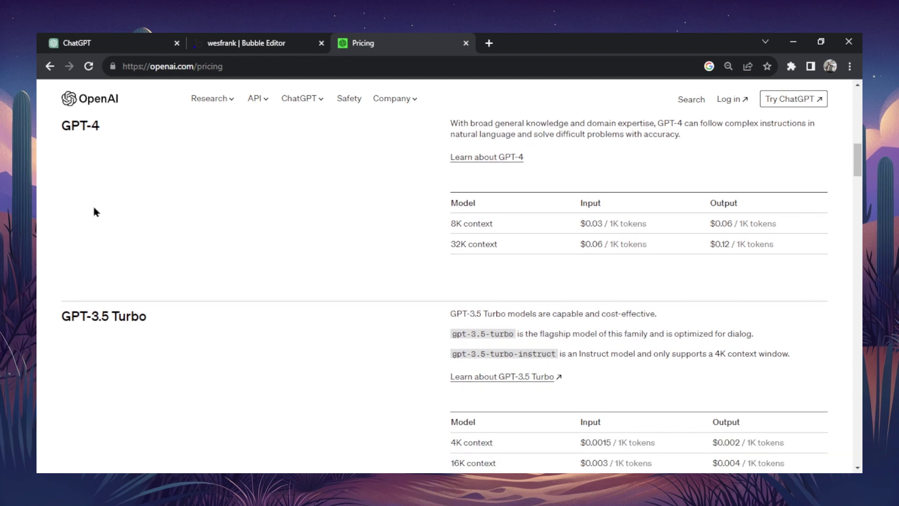
scroll(122, 222, "up", 1)
scroll(216, 242, "down", 1)
scroll(375, 224, "up", 1)
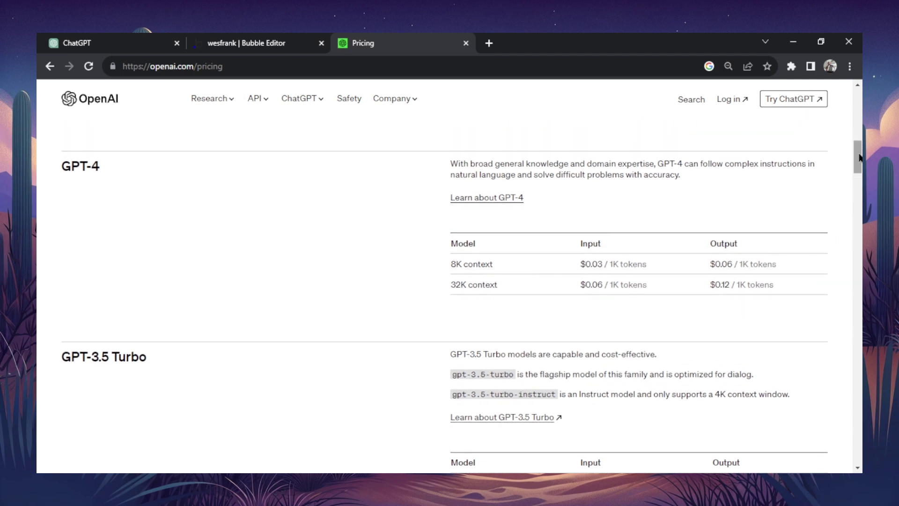
scroll(462, 304, "down", 1)
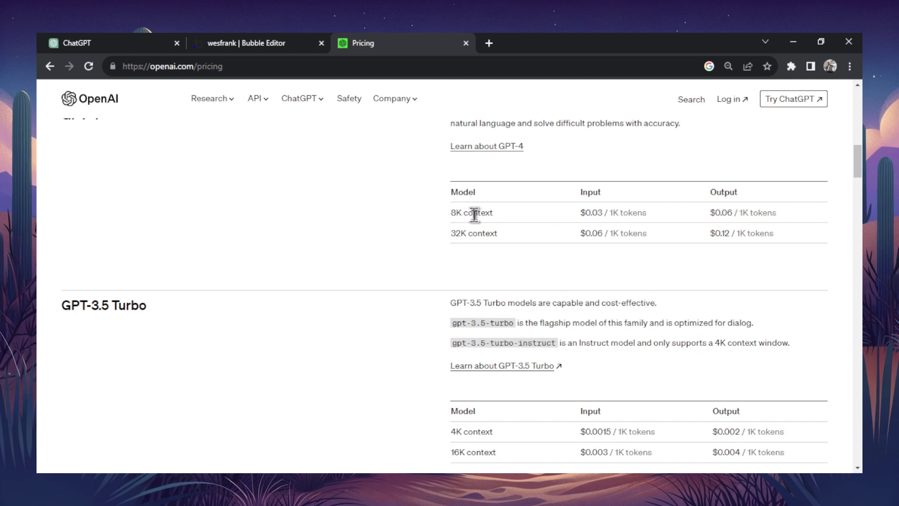
scroll(563, 379, "down", 2)
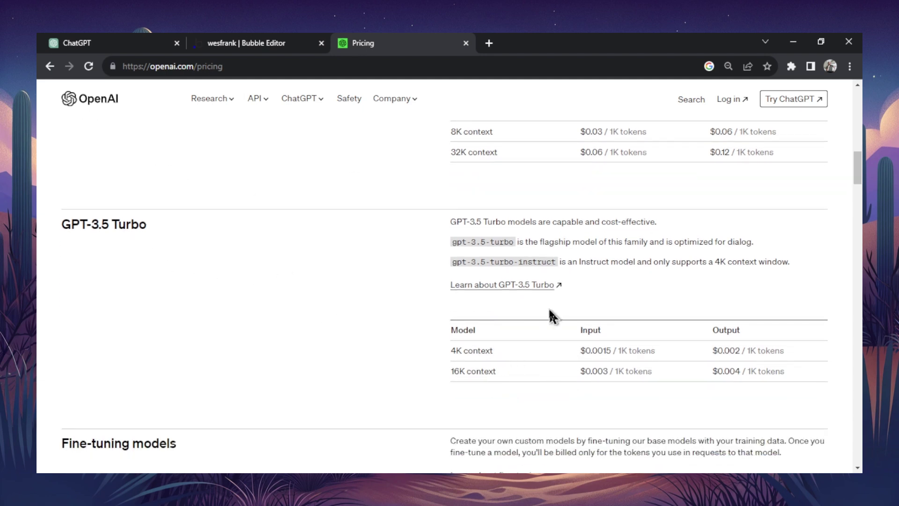
scroll(558, 328, "up", 2)
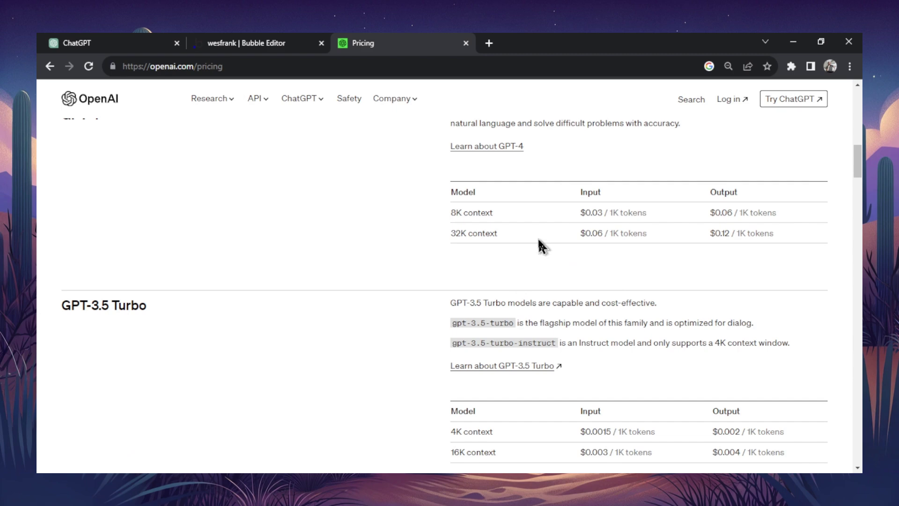
key("super")
Launch Calculator and compute the GPT-4 cost: 100000 ÷ 1000 × 0.03 = 3.
type("calc")
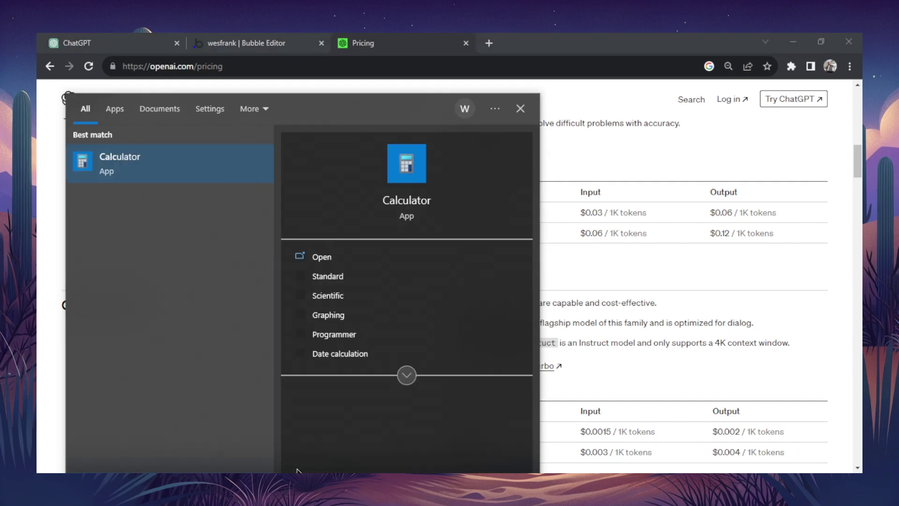
left_click(227, 173)
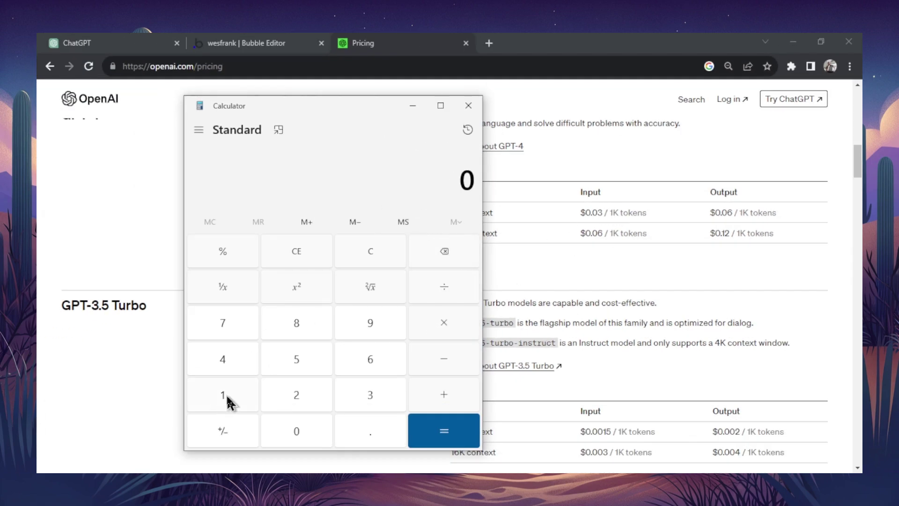
left_click(228, 398)
left_click(307, 431)
left_click(305, 430)
left_click(304, 431)
left_click(305, 429)
left_click(309, 426)
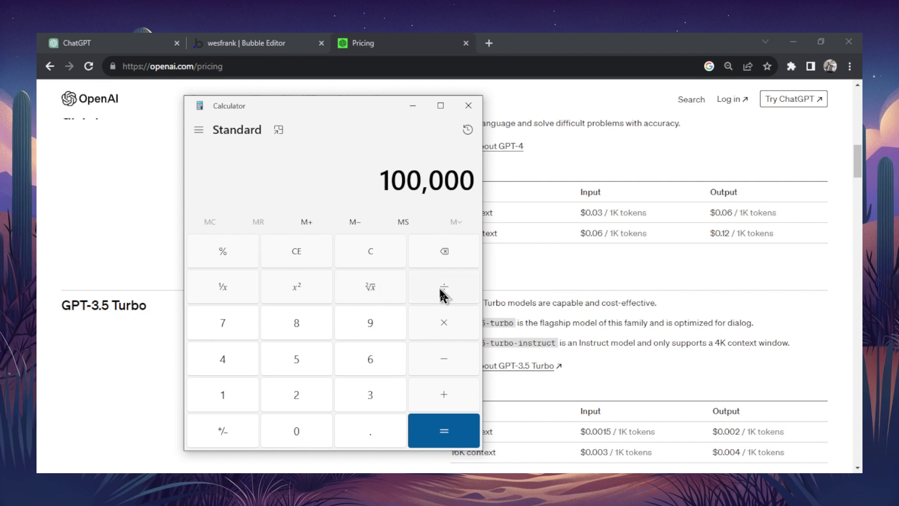
left_click(442, 293)
left_click(223, 395)
left_click(297, 433)
left_click(300, 434)
left_click(304, 436)
key("asterisk")
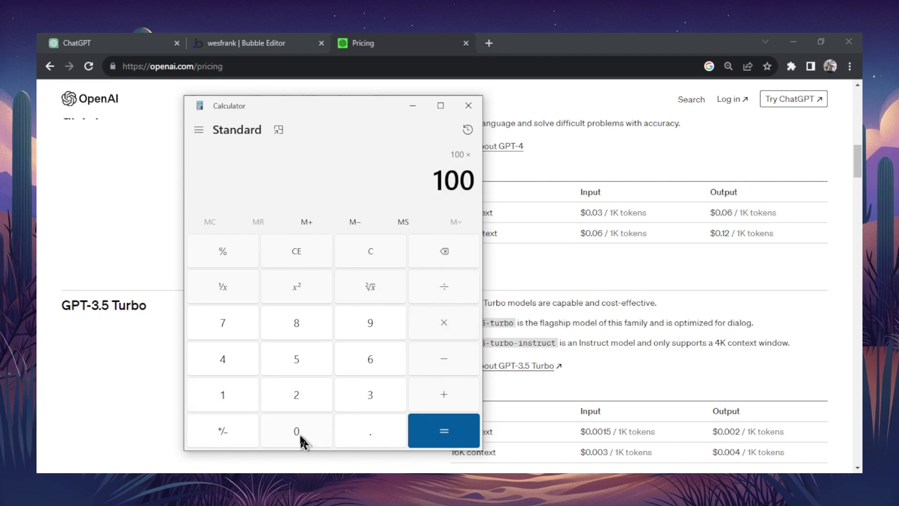
left_click(378, 438)
left_click(311, 438)
left_click(381, 388)
left_click(455, 429)
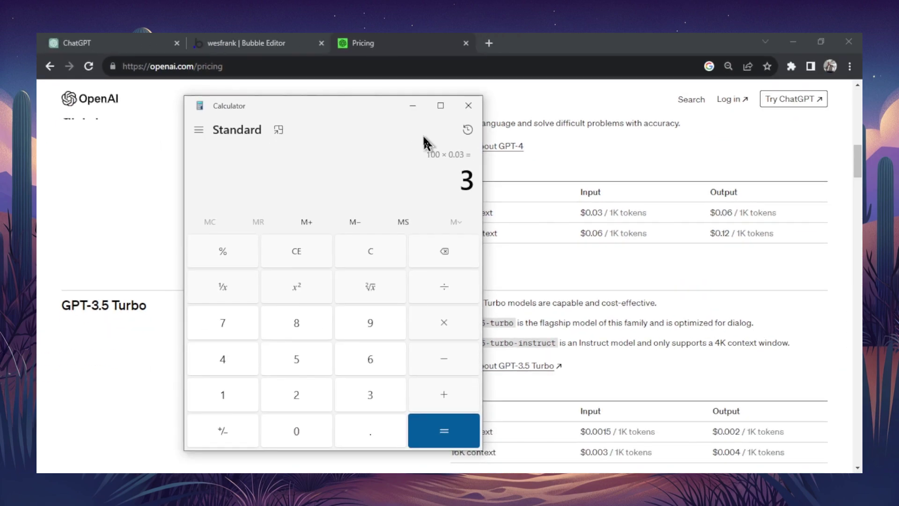
Compute the GPT-3.5 Turbo cost: 100000 ÷ 1000 × 0.0015 = 0.15.
left_click(413, 109)
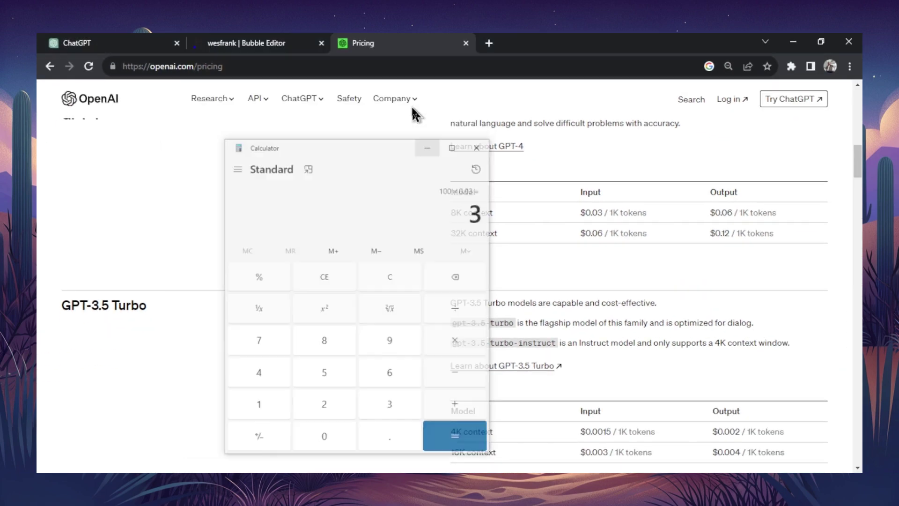
scroll(558, 428, "down", 1)
key("alt+Tab")
type("100000/")
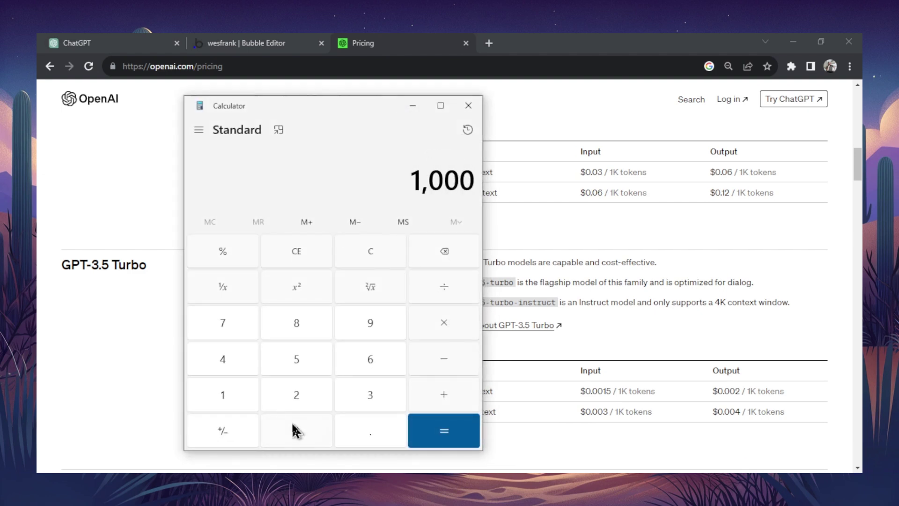
type("1000*0")
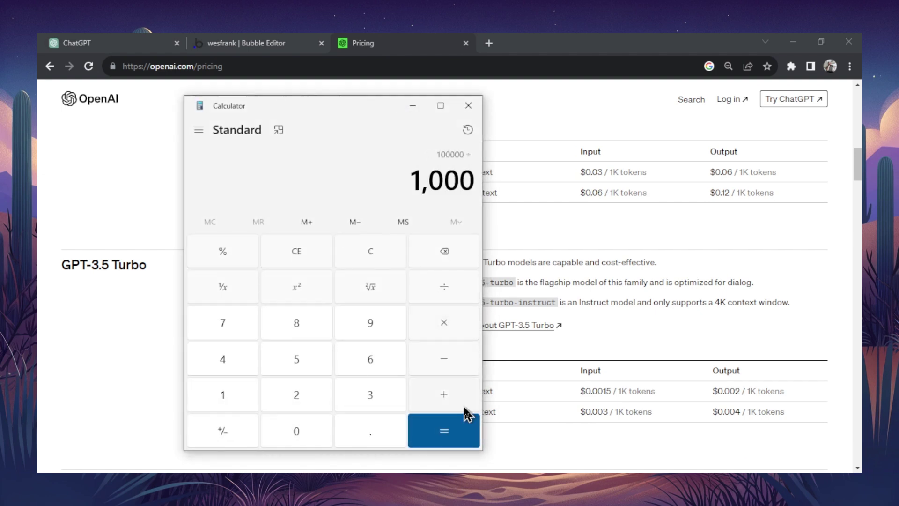
type(".0")
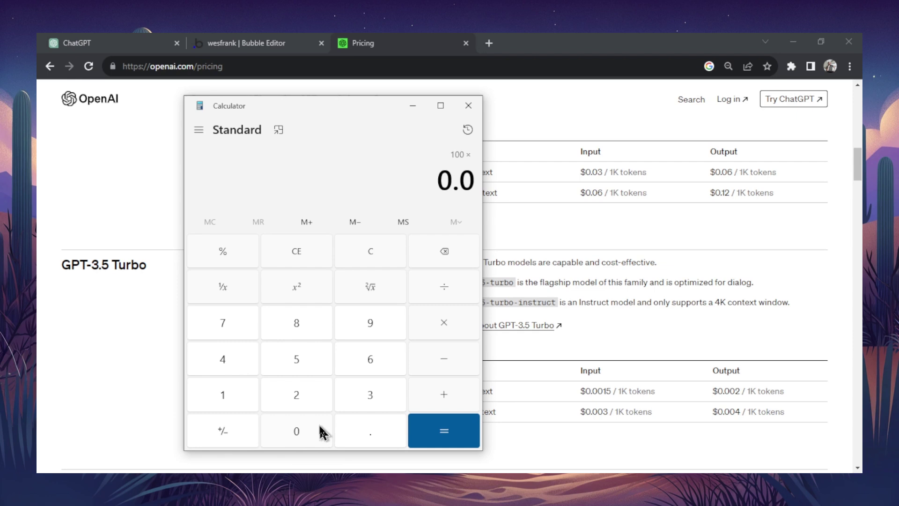
type("015")
left_click(425, 437)
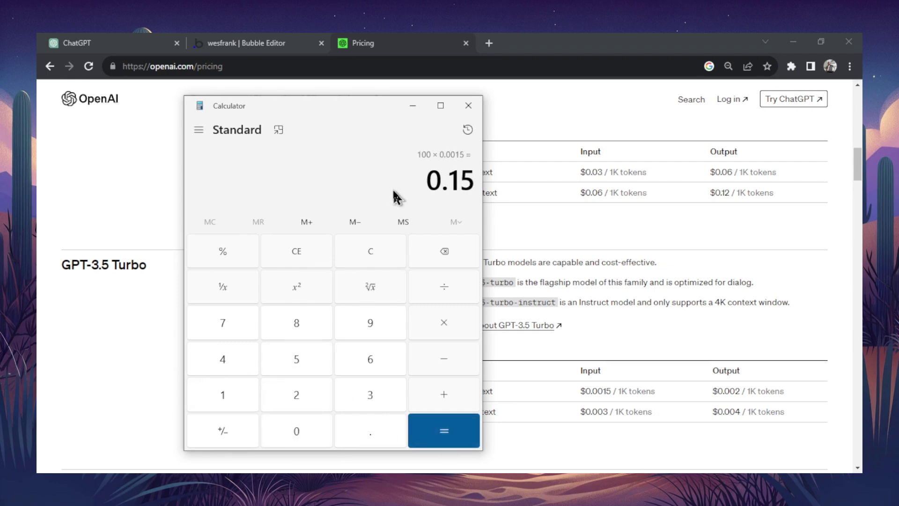
Compute the cost ratio 3 ÷ 0.15 = 20 and minimize Calculator.
type("3/0.1")
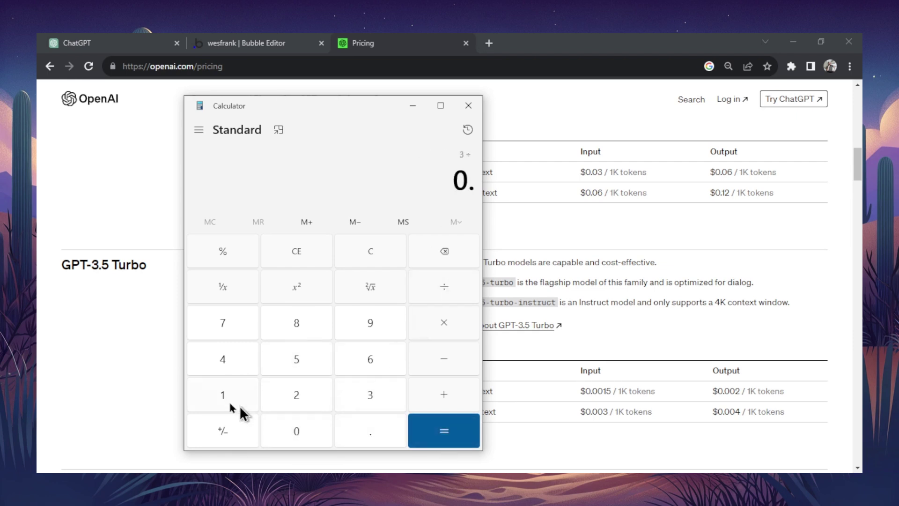
type("5")
left_click(437, 432)
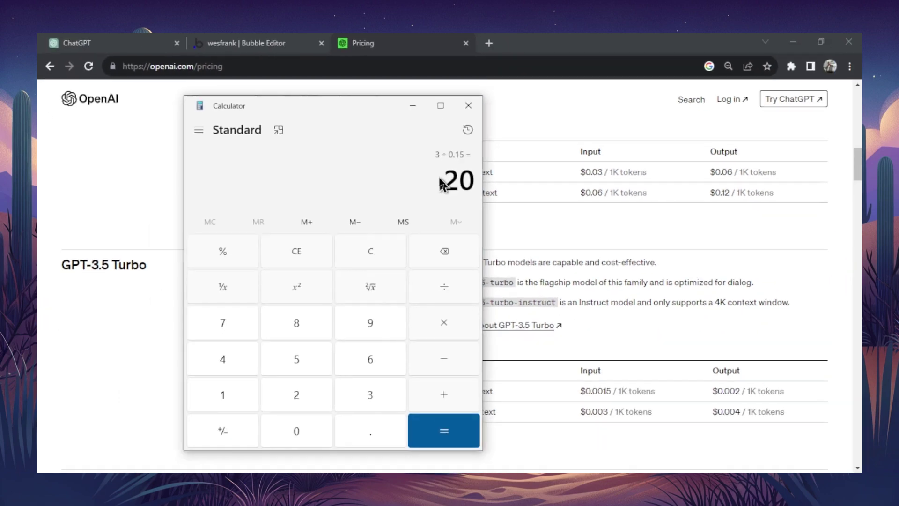
left_click(413, 106)
scroll(422, 234, "up", 2)
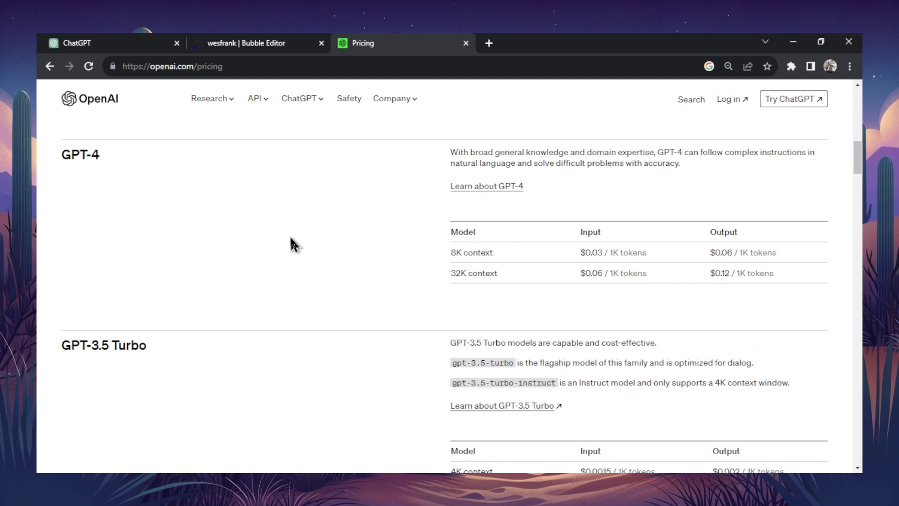
Recheck the GPT-4 and GPT-3.5 Turbo prices, then close the Pricing tab.
scroll(197, 333, "down", 2)
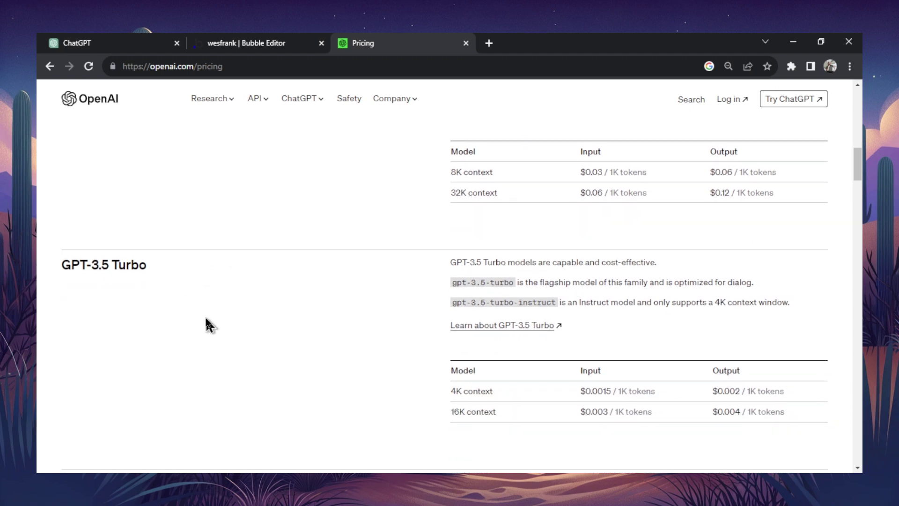
scroll(280, 260, "up", 2)
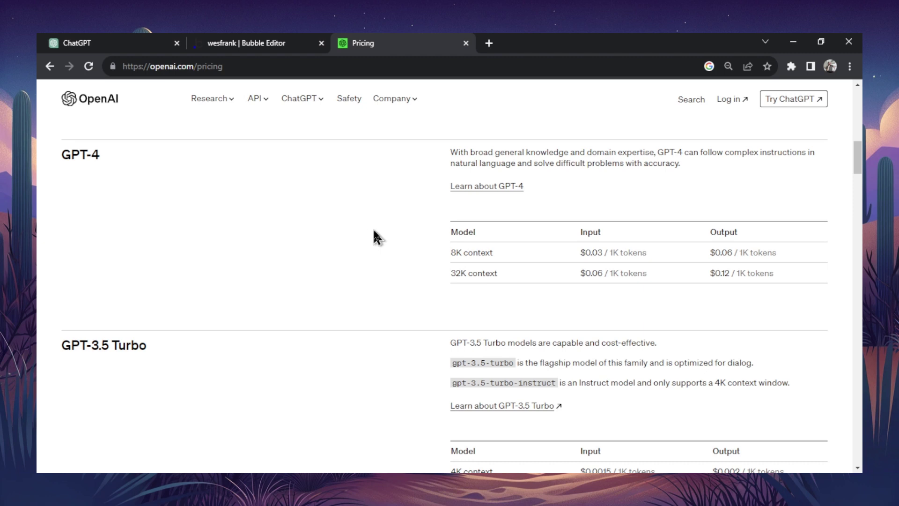
key("ctrl+w")
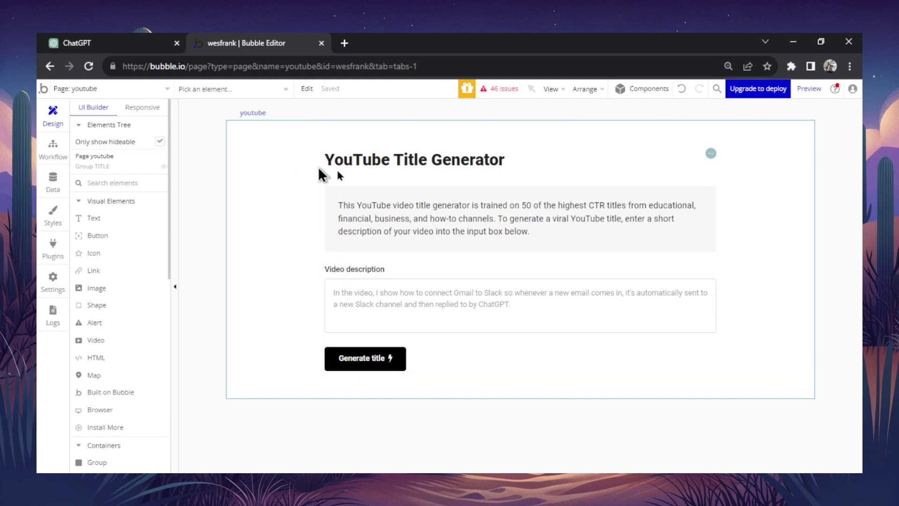
Open the OpenAI - GPT step and read its prompt, max_tokens 200, temperature 1, and example titles.
left_click(40, 158)
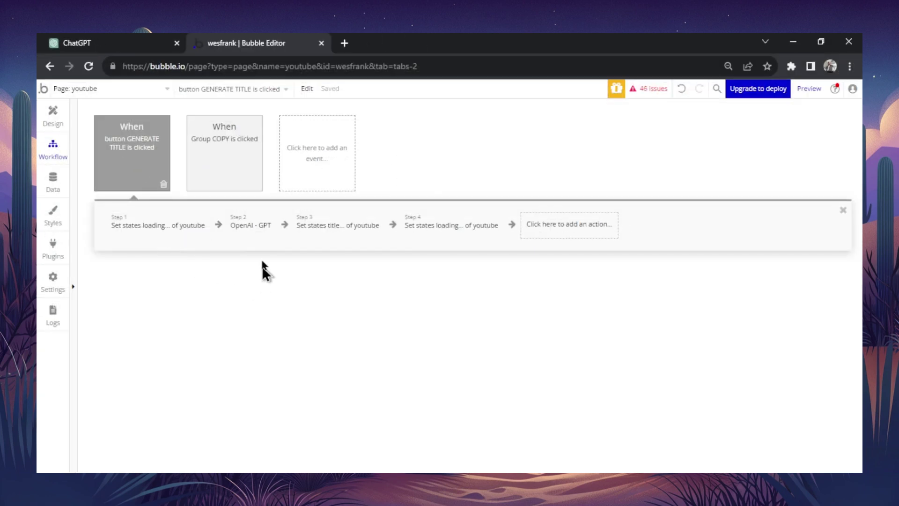
left_click(255, 232)
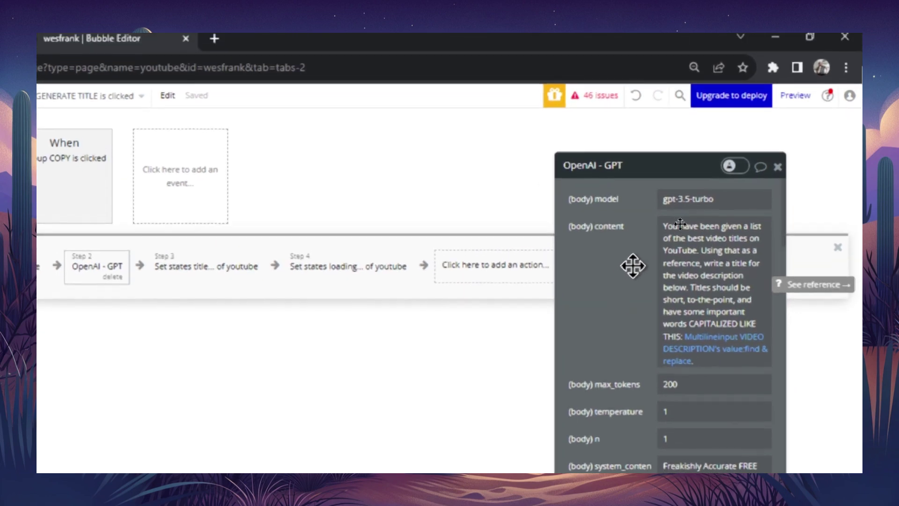
left_click_drag(632, 232, 466, 170)
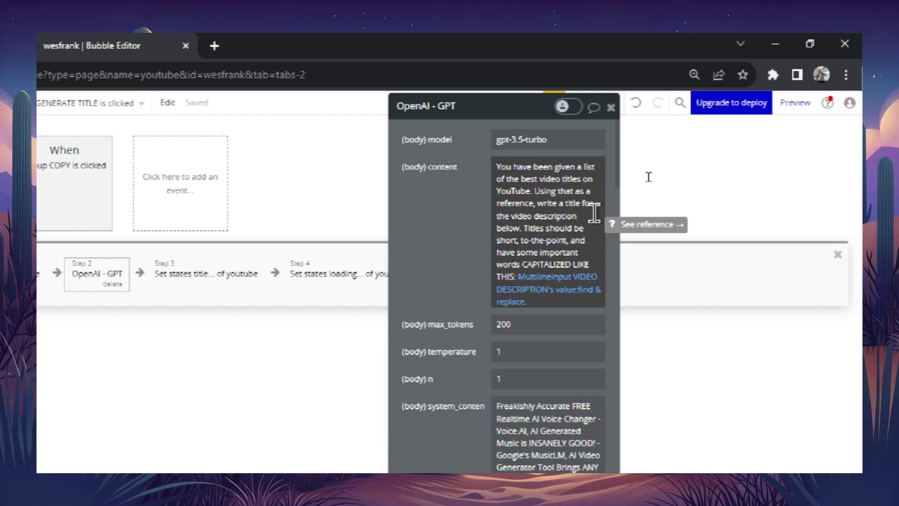
scroll(596, 213, "down", 3)
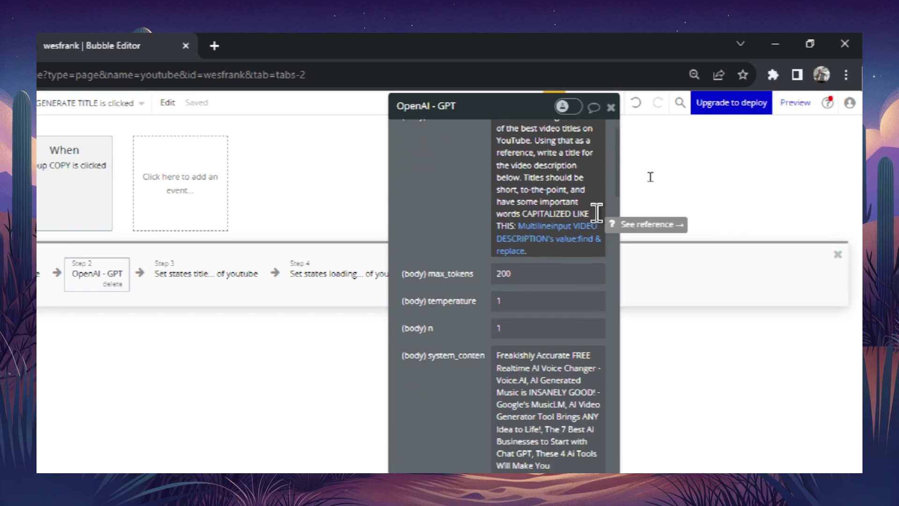
scroll(583, 266, "down", 2)
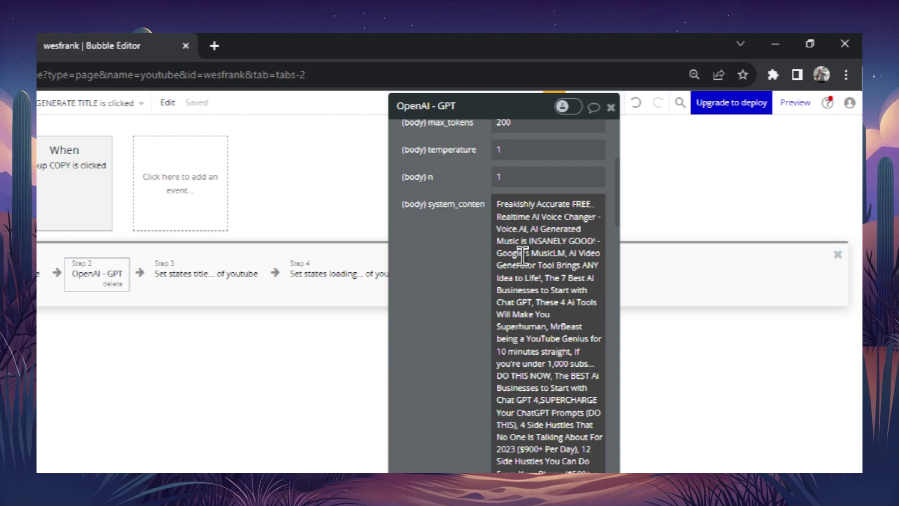
scroll(527, 257, "down", 2)
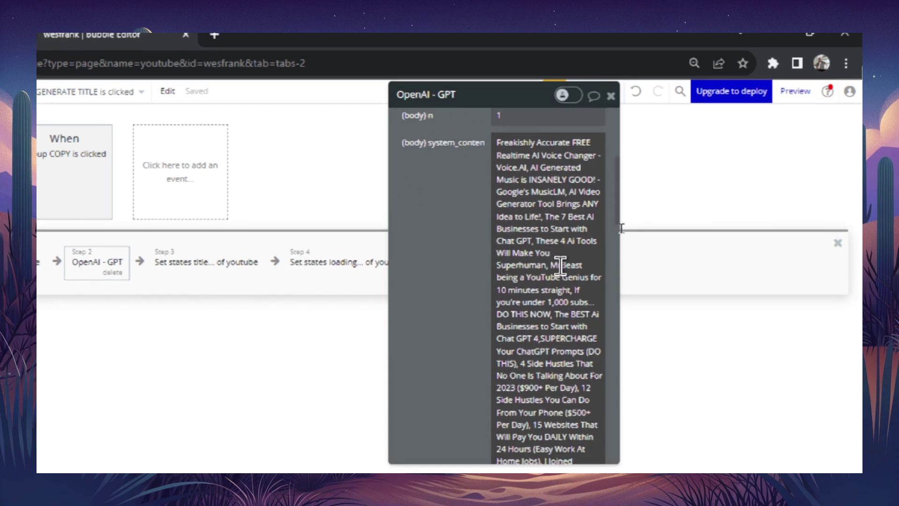
scroll(590, 266, "down", 1)
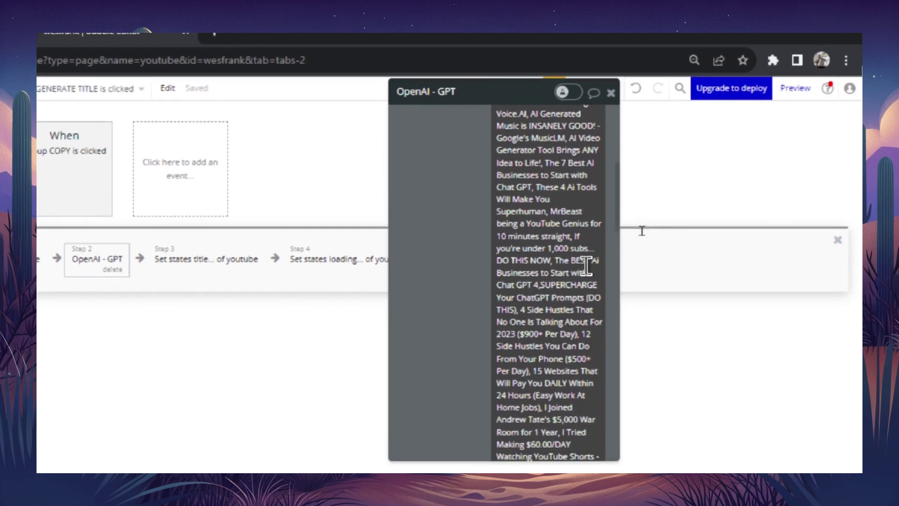
scroll(586, 266, "down", 1)
scroll(582, 266, "down", 2)
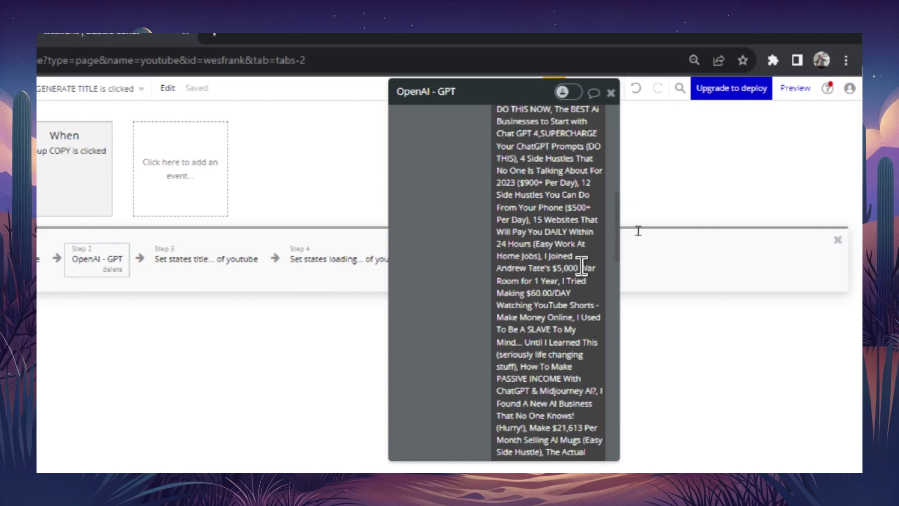
scroll(582, 266, "down", 1)
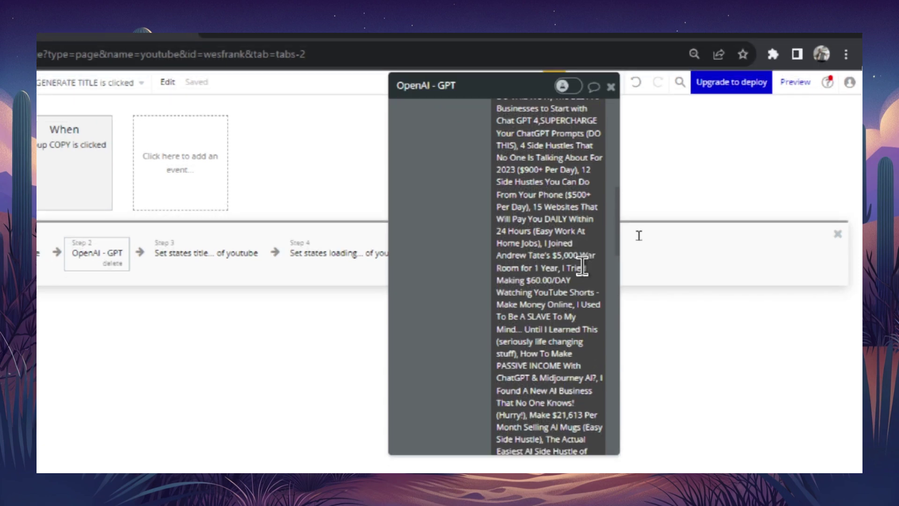
scroll(582, 266, "down", 1)
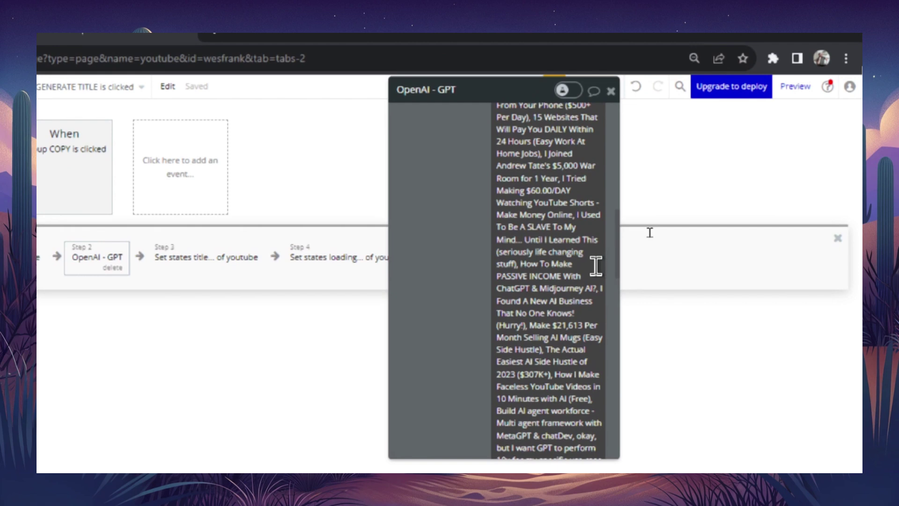
scroll(597, 266, "down", 1)
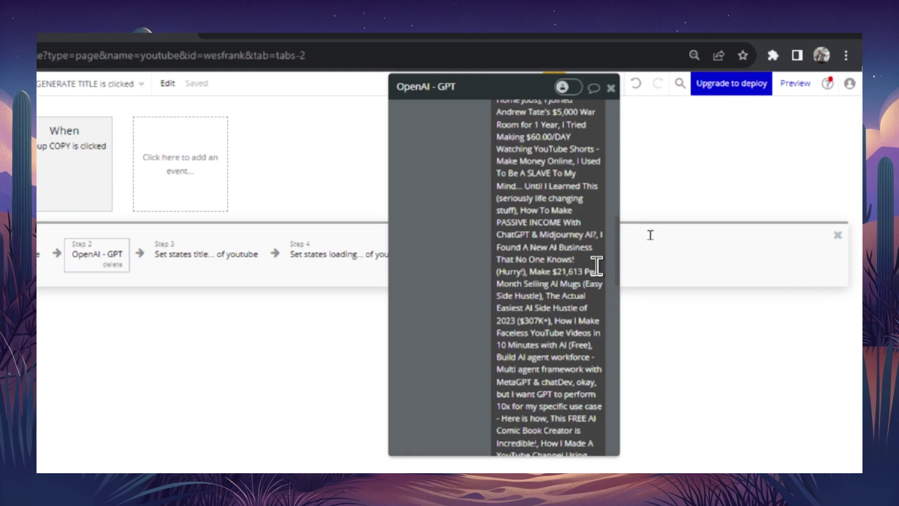
scroll(596, 266, "down", 3)
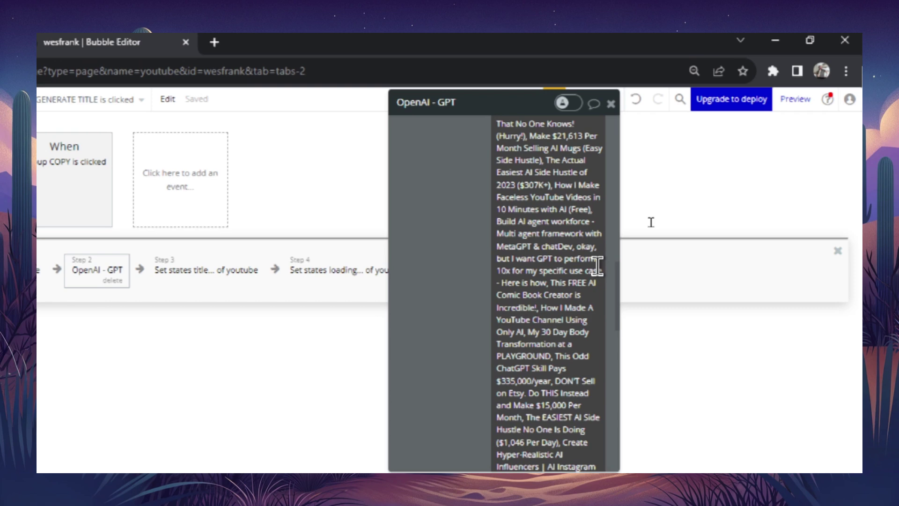
scroll(597, 266, "down", 6)
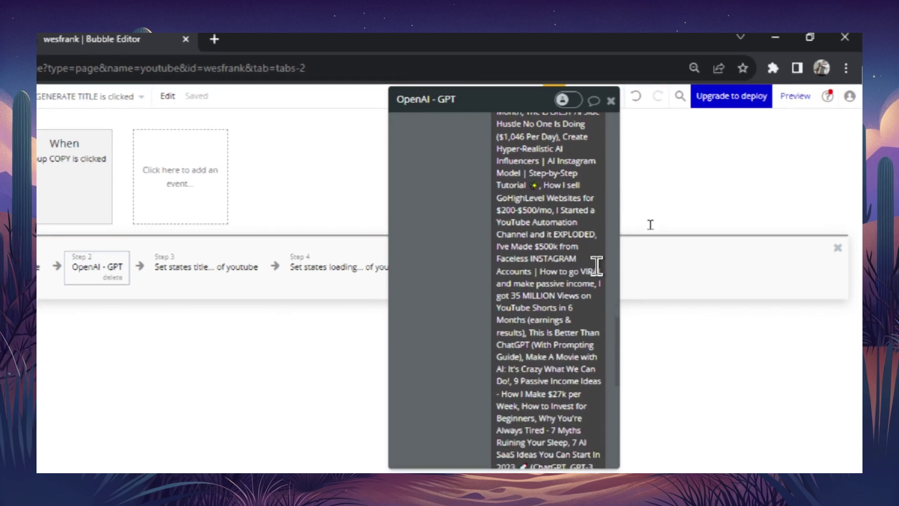
scroll(596, 266, "down", 3)
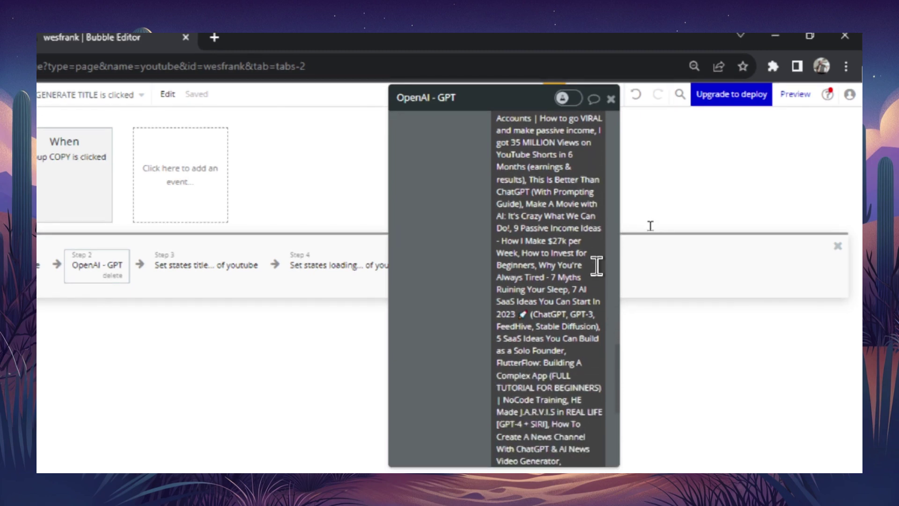
scroll(596, 266, "down", 6)
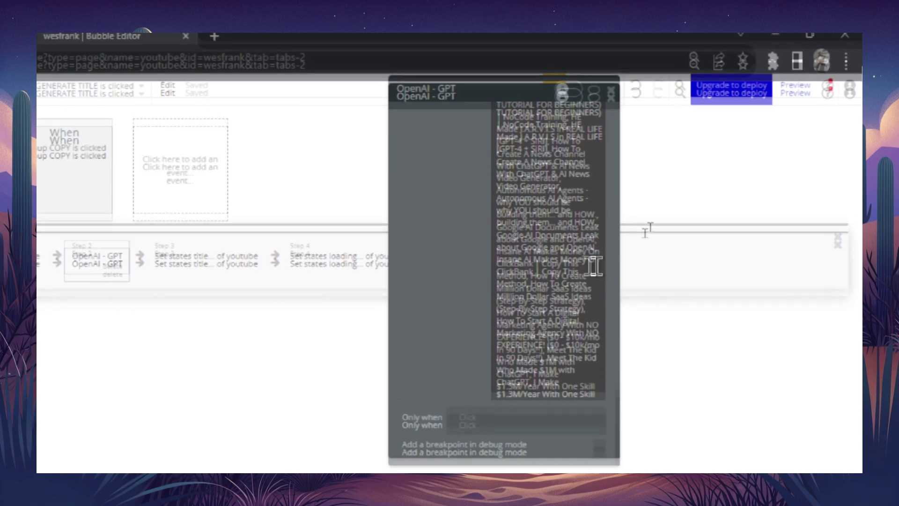
scroll(594, 266, "up", 6)
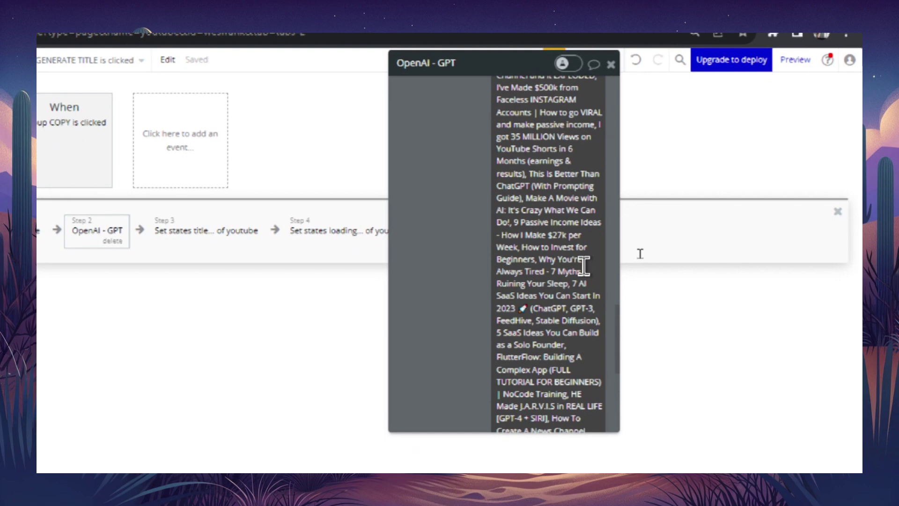
scroll(553, 337, "up", 3)
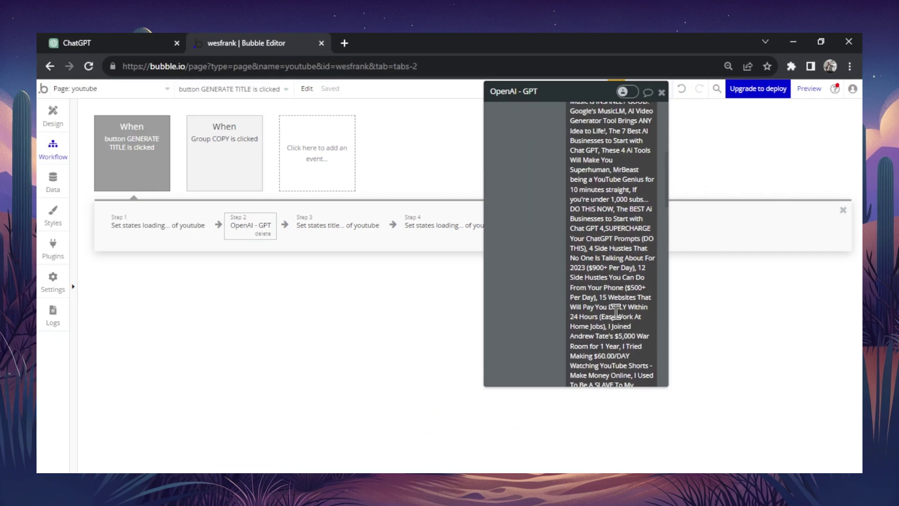
scroll(616, 310, "up", 4)
scroll(640, 293, "down", 8)
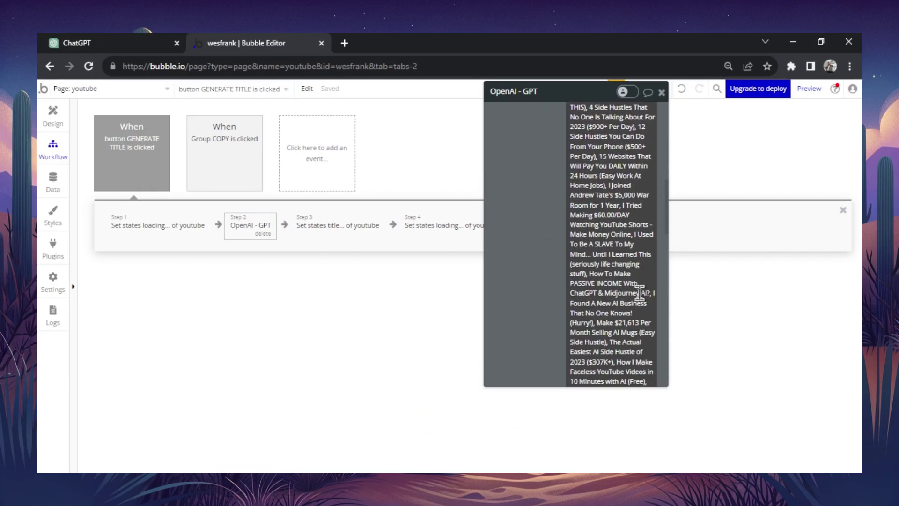
scroll(640, 293, "down", 2)
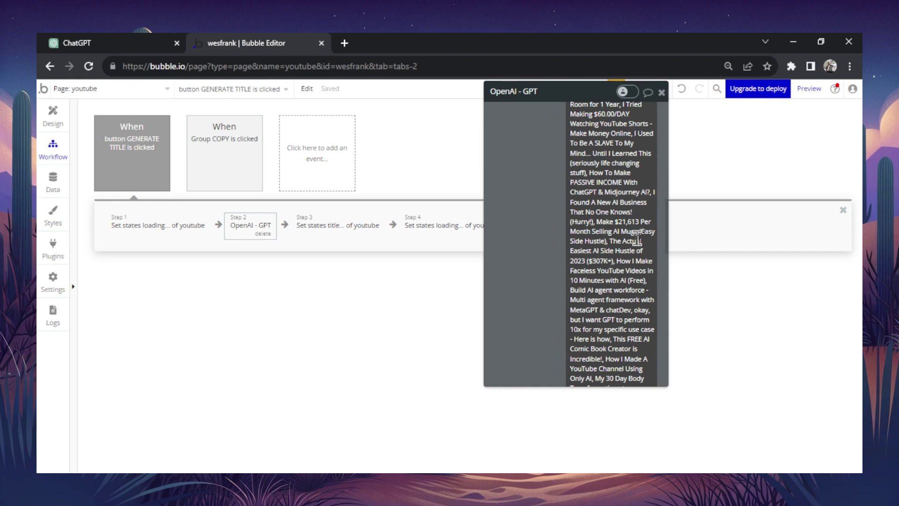
scroll(639, 309, "up", 10)
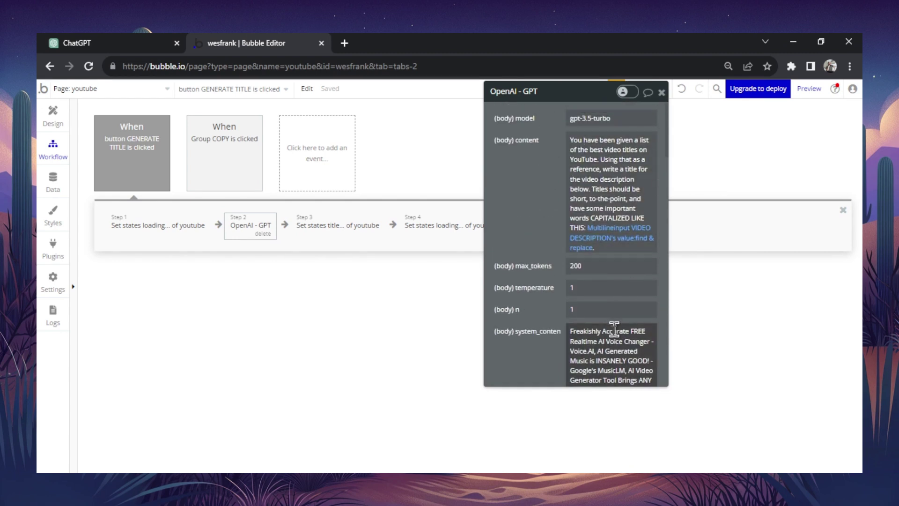
scroll(634, 349, "down", 3)
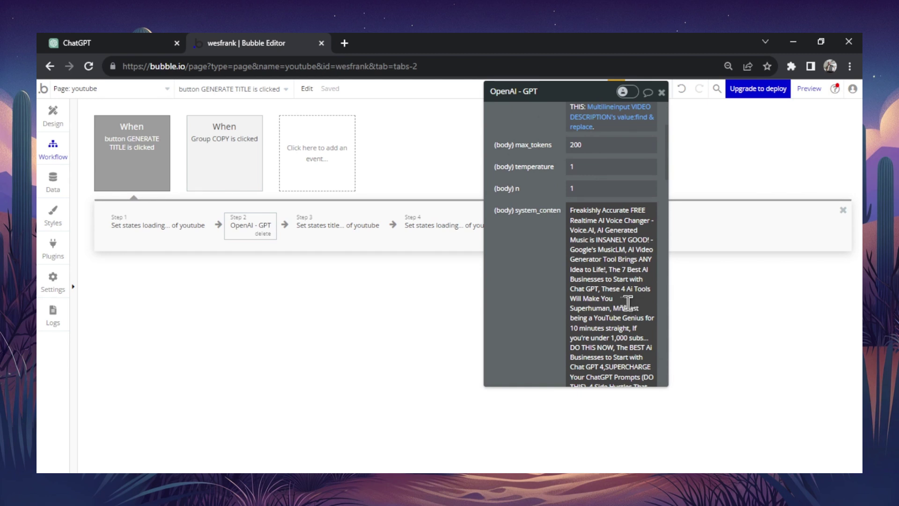
scroll(640, 214, "down", 5)
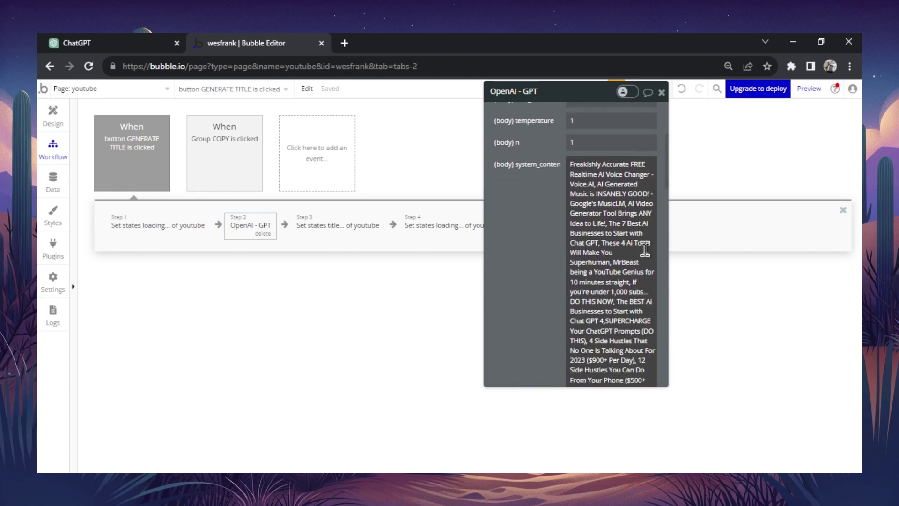
scroll(644, 254, "up", 8)
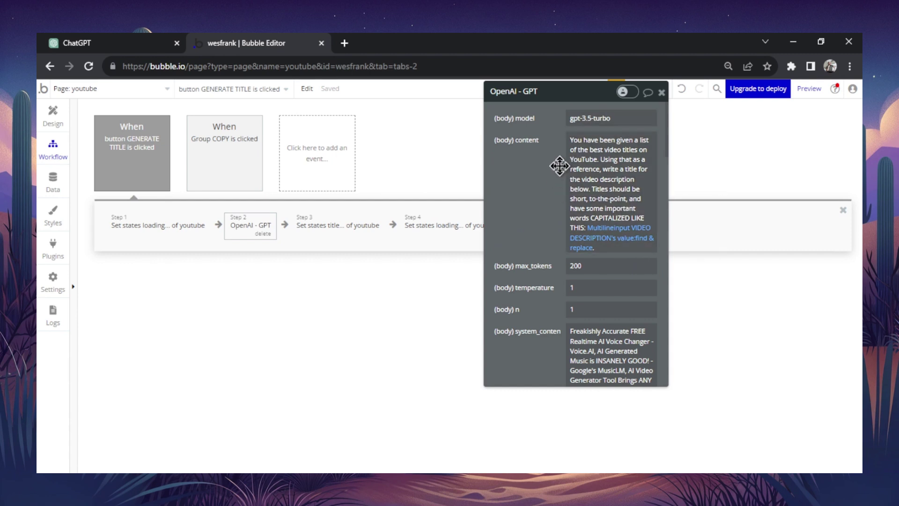
Preview the app and type a video description about growing the world's biggest watermelon.
left_click(662, 92)
left_click(810, 91)
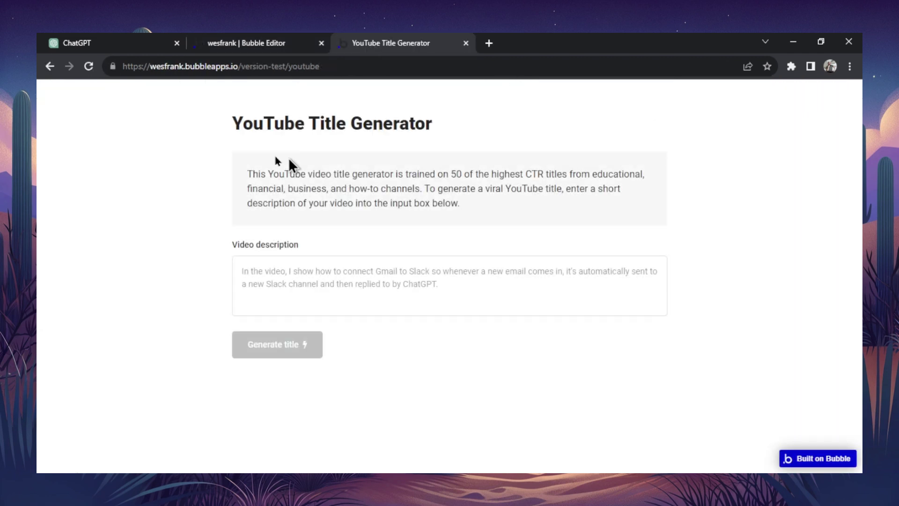
left_click(438, 271)
type("I")
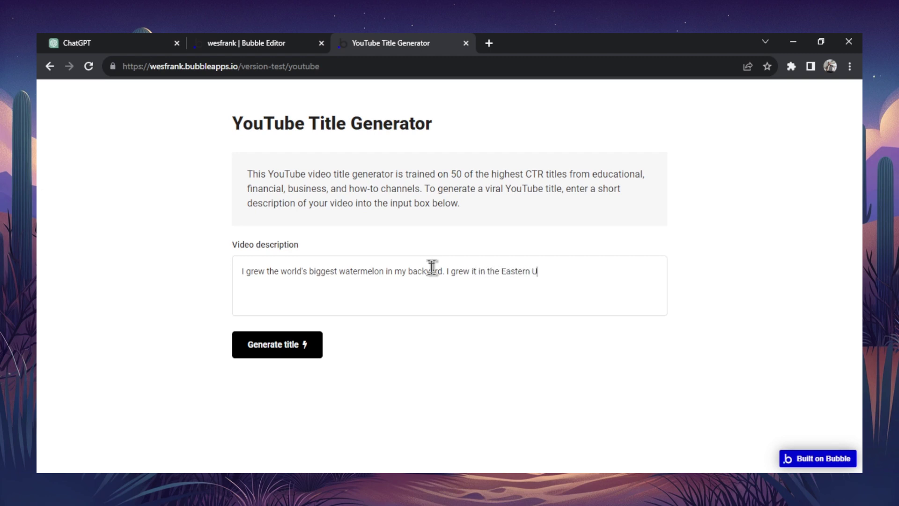
type("d States. Used watermelon seeds i purchased from Amazon. It took about 2 m")
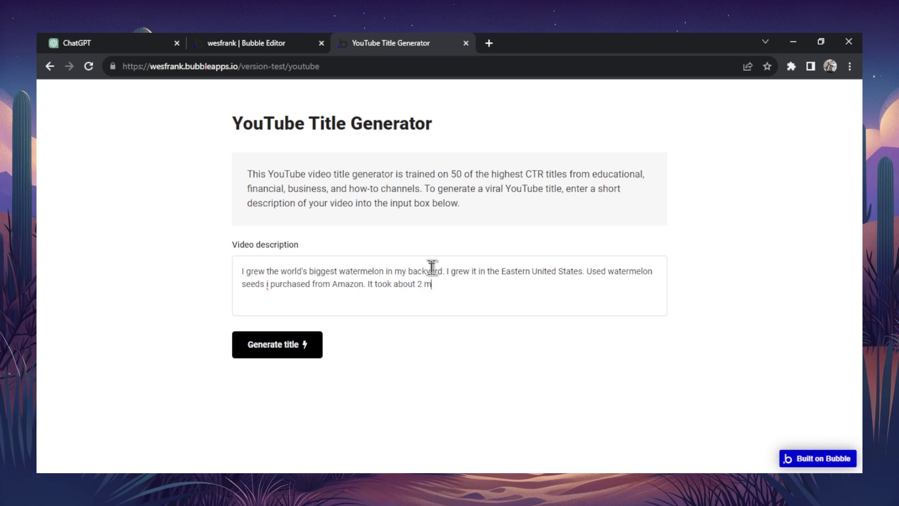
type("grow.")
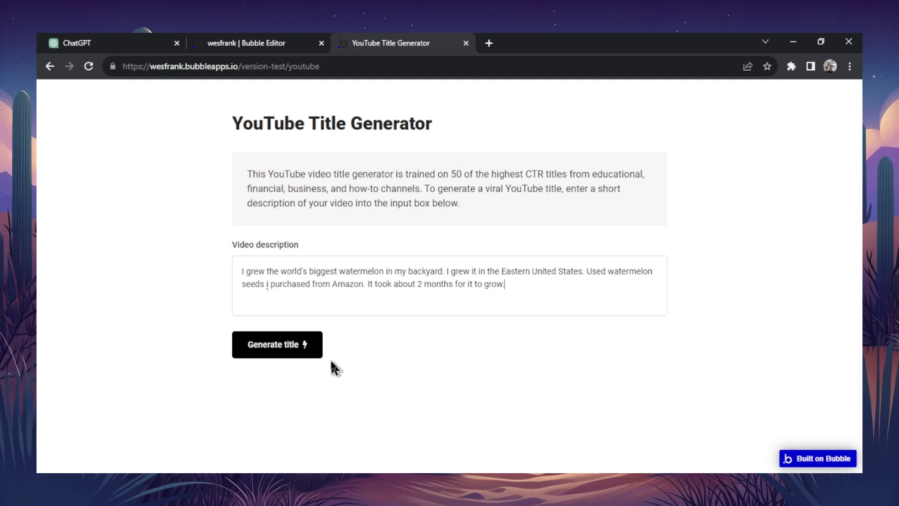
left_click(305, 42)
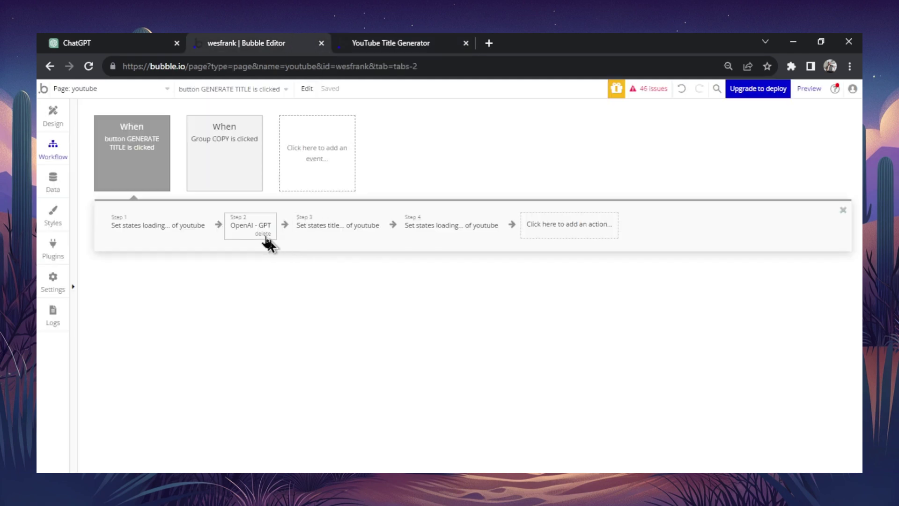
left_click(246, 226)
scroll(615, 229, "down", 1)
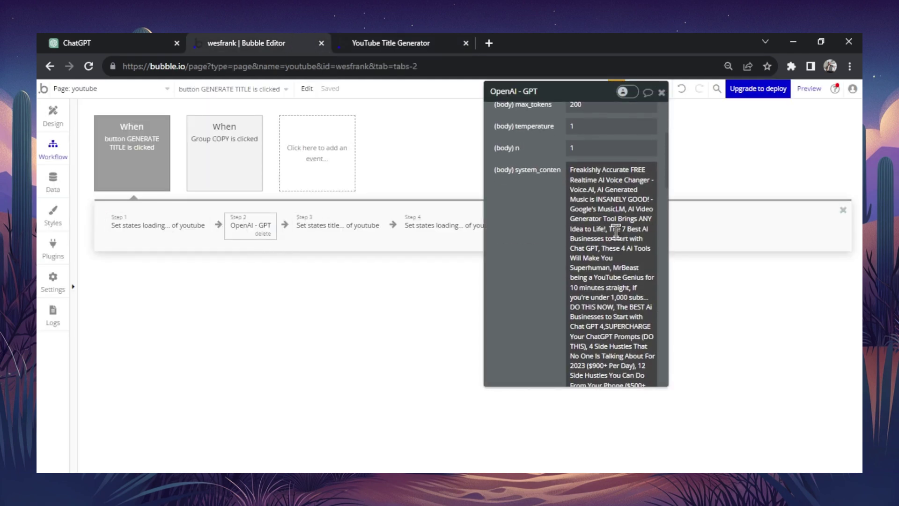
scroll(615, 230, "down", 1)
scroll(612, 218, "down", 6)
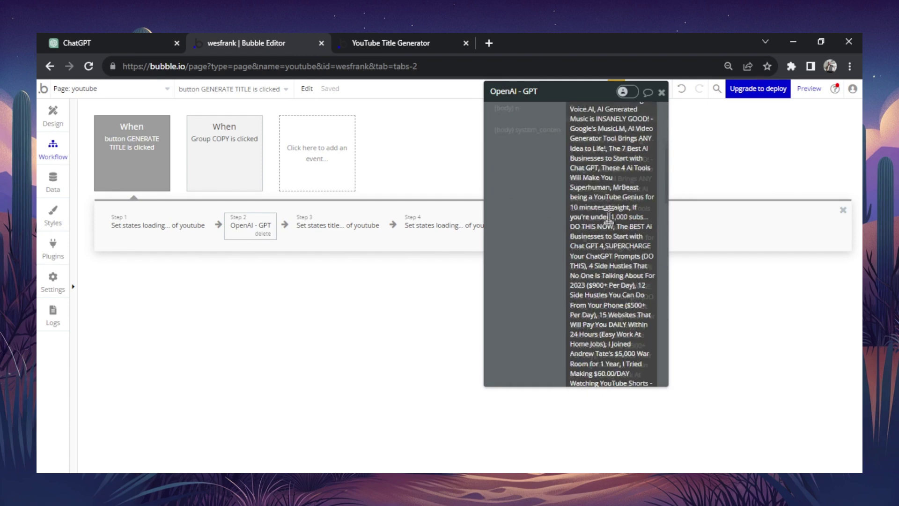
scroll(627, 227, "down", 3)
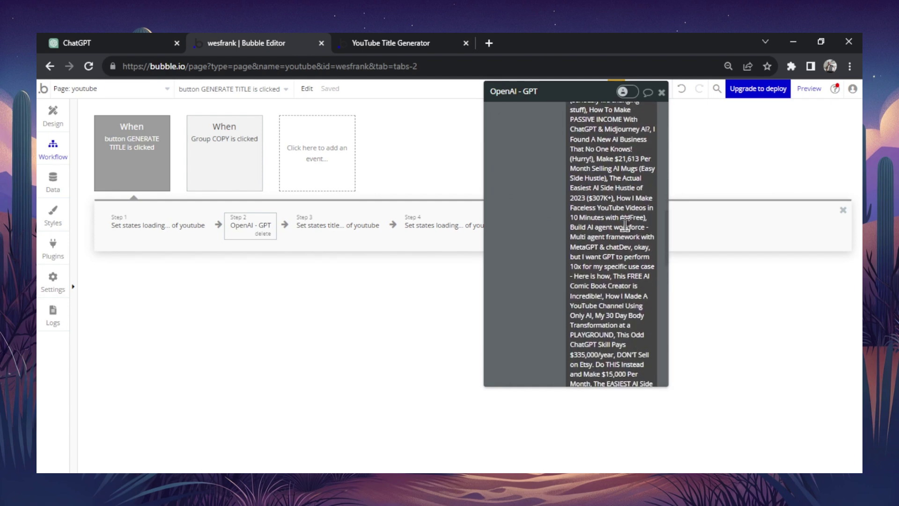
scroll(623, 234, "down", 3)
scroll(613, 267, "up", 12)
scroll(613, 267, "up", 4)
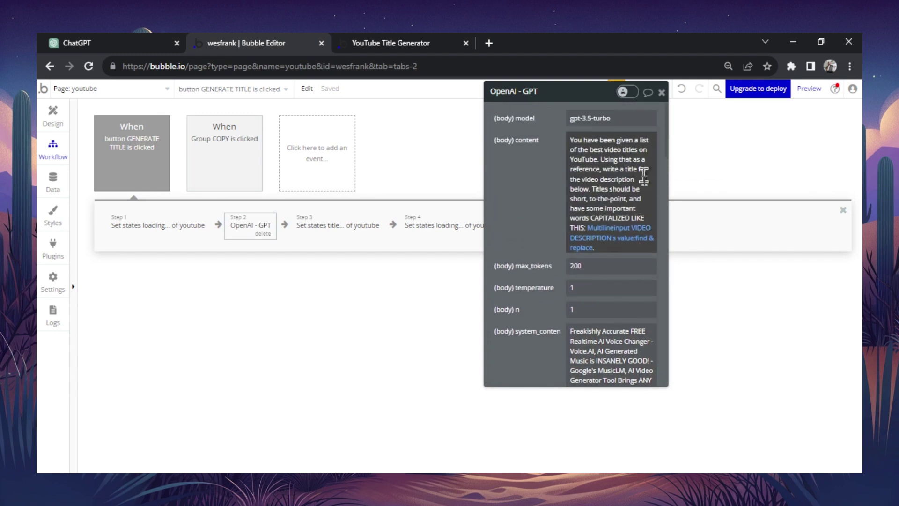
Generate a title for the watermelon description and highlight its capitalized opening 'I GREW'.
left_click(351, 42)
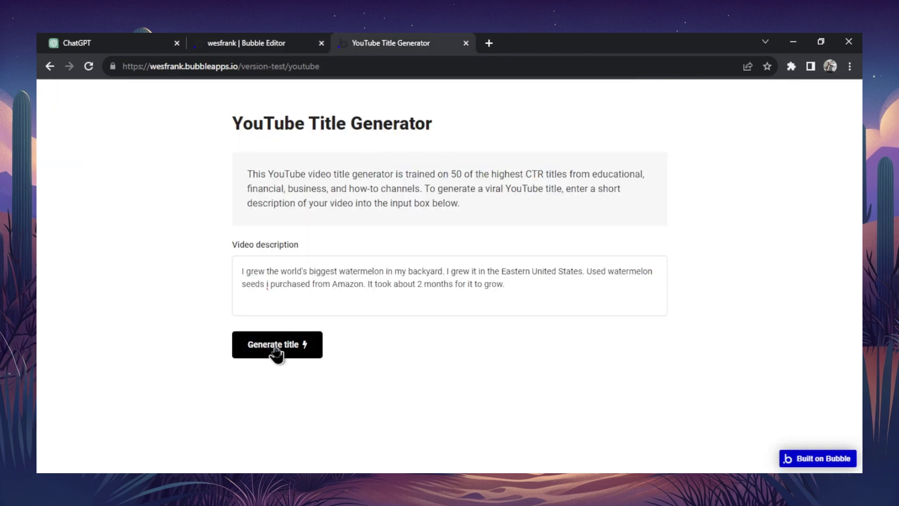
left_click(277, 351)
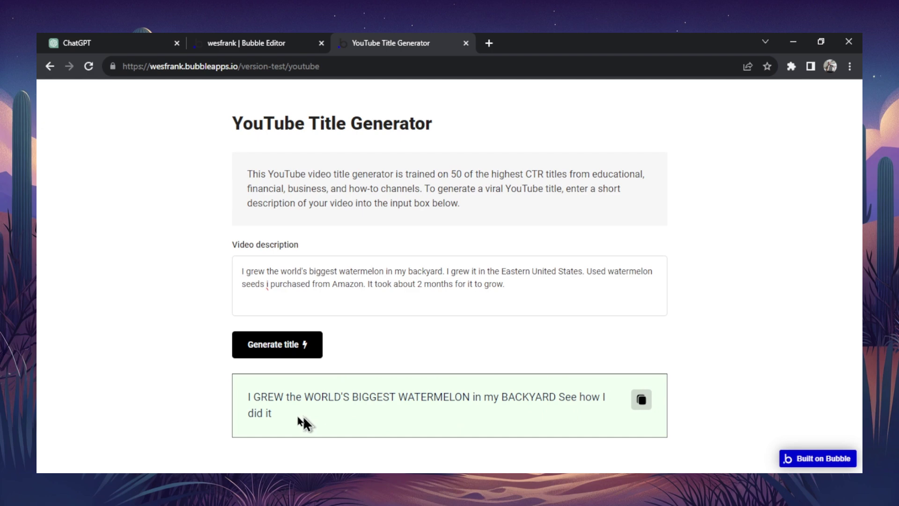
left_click_drag(254, 396, 275, 396)
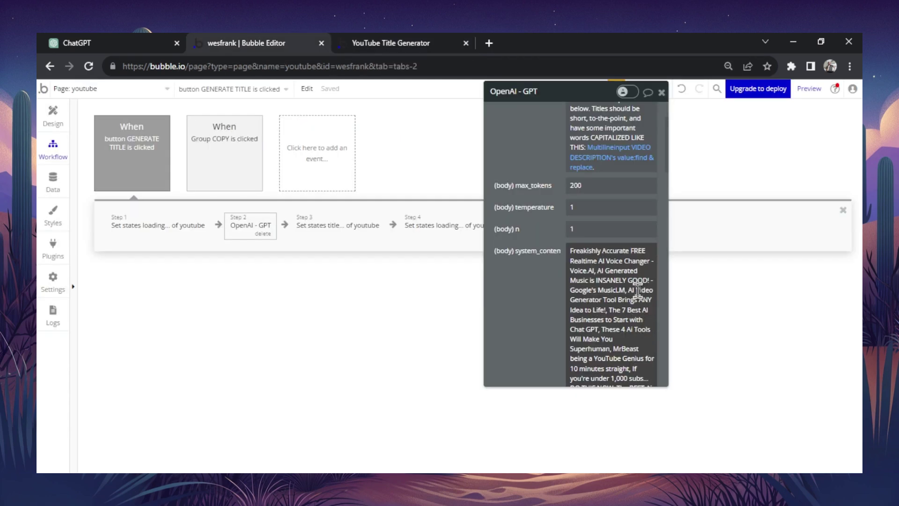
Scroll through the system_content example titles, then return to the title generator preview.
scroll(638, 291, "down", 1)
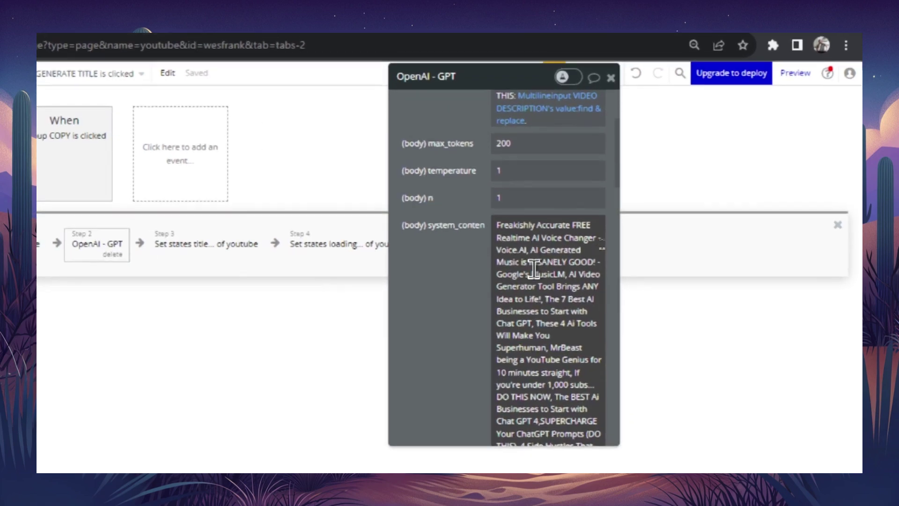
scroll(599, 239, "down", 2)
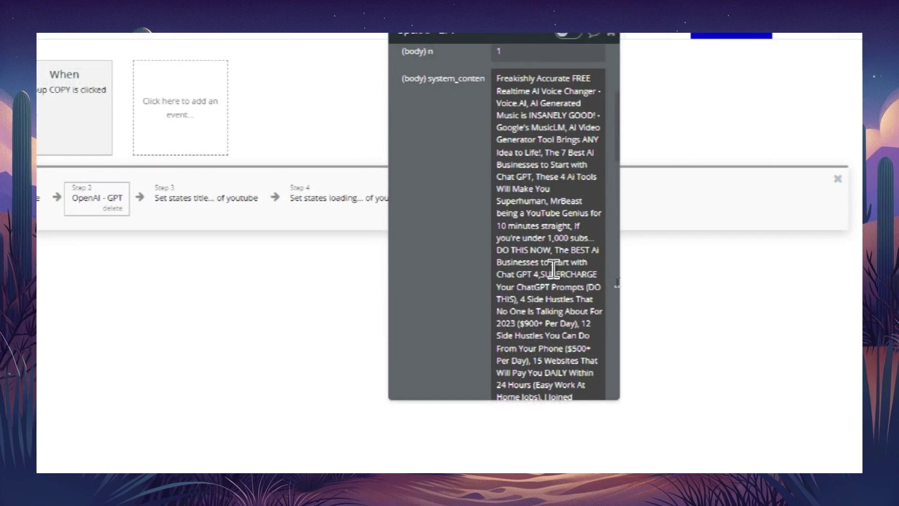
scroll(553, 269, "down", 5)
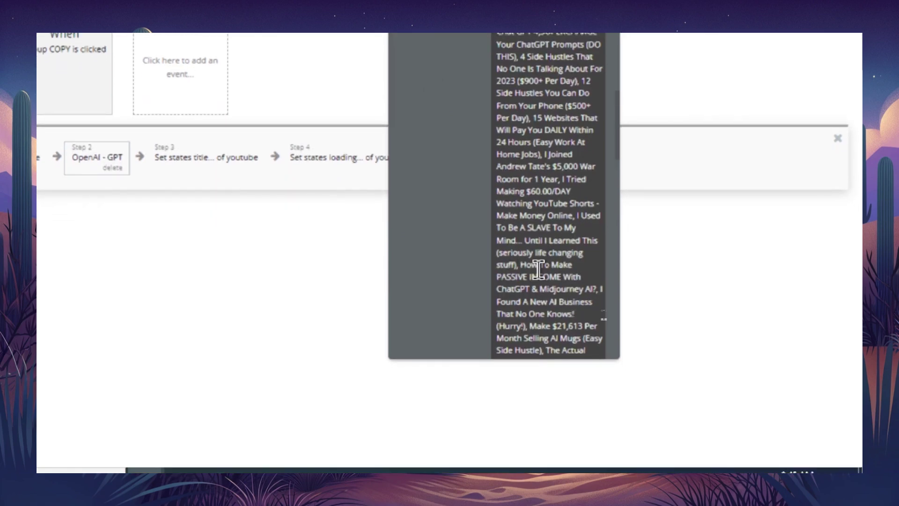
scroll(611, 260, "down", 8)
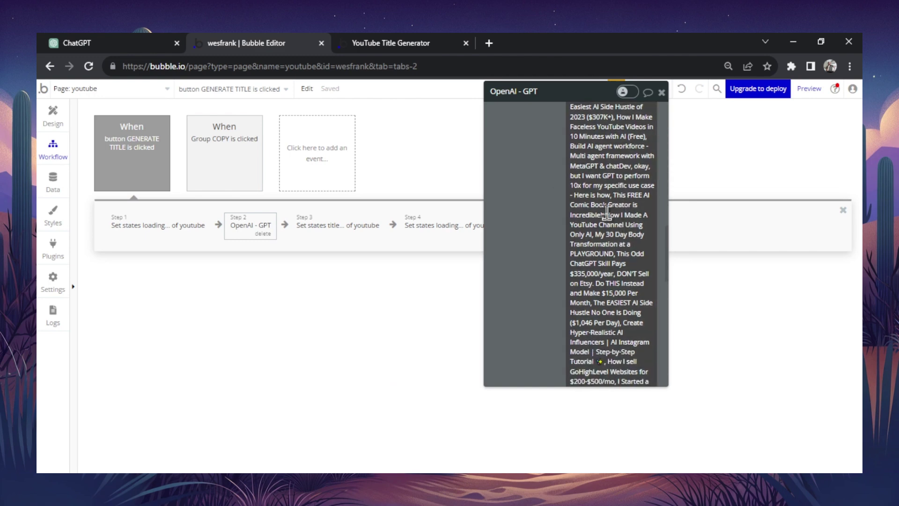
key("ctrl+Tab")
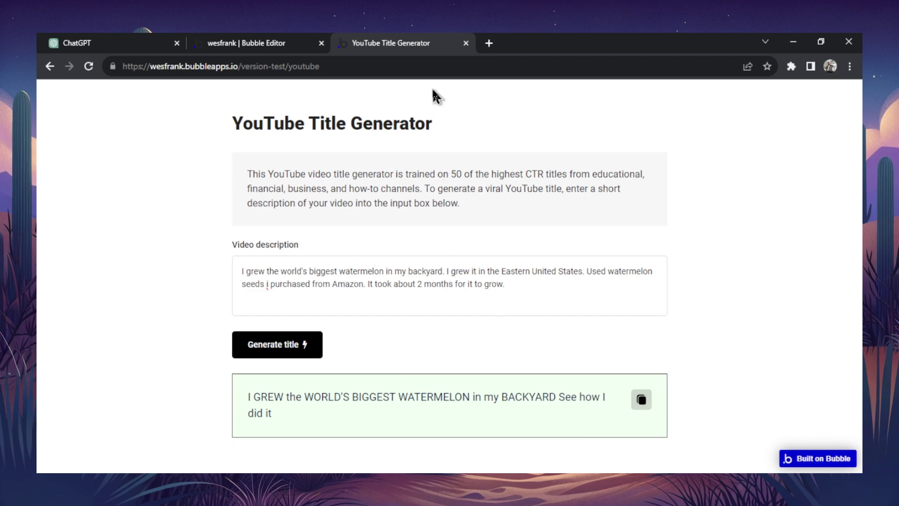
left_click(466, 42)
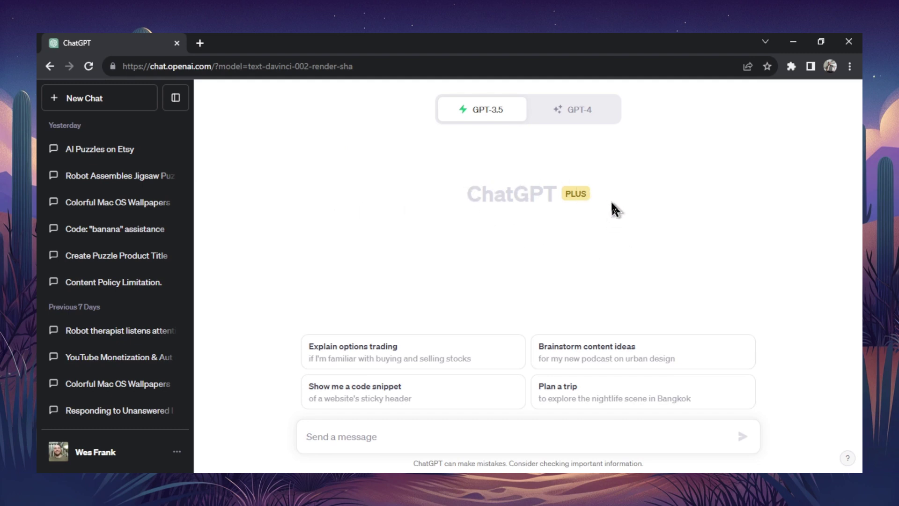
left_click(595, 105)
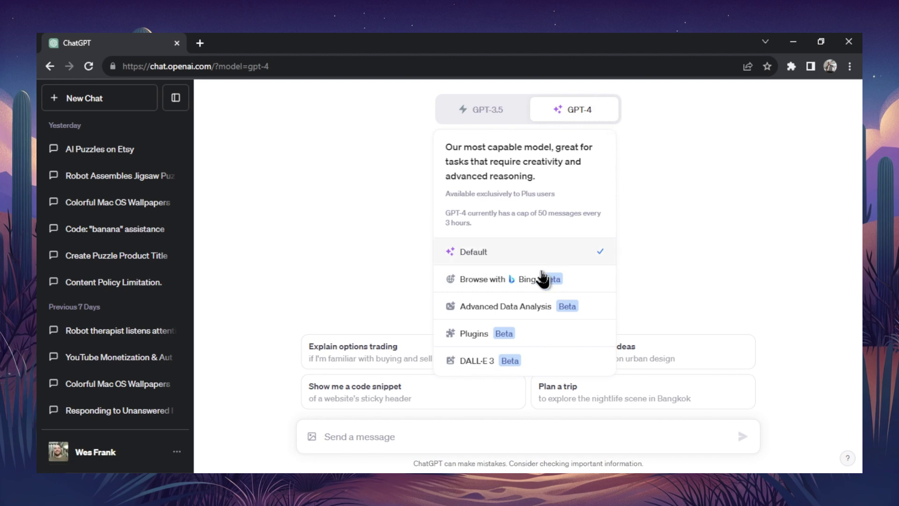
left_click(482, 110)
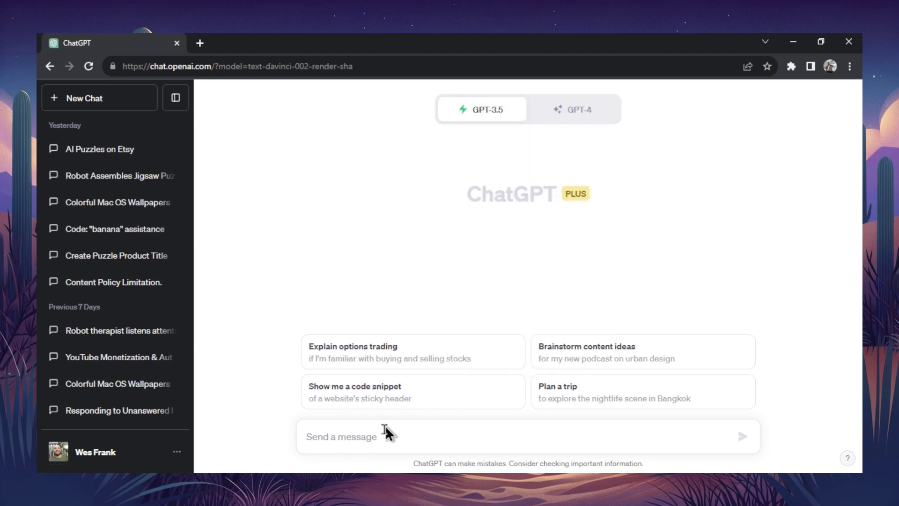
left_click(370, 433)
Open ChatGPT's Custom instructions dialog and look over its two empty fields.
left_click(168, 457)
left_click(155, 362)
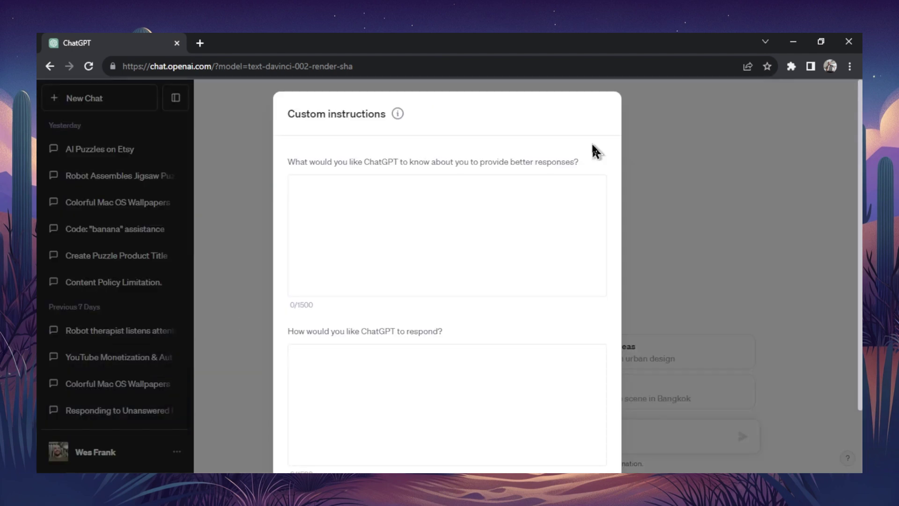
key("ctrl+minus")
key("ctrl+minus")
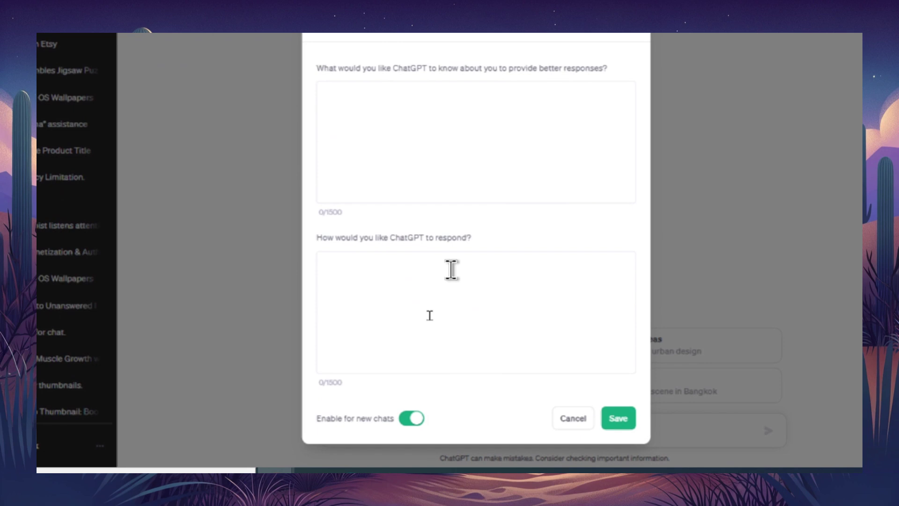
left_click(359, 197)
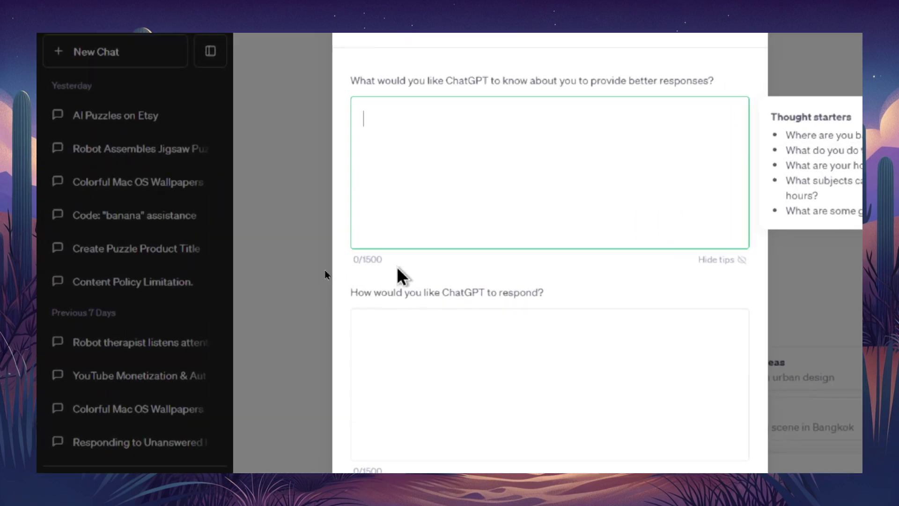
scroll(398, 274, "down", 2)
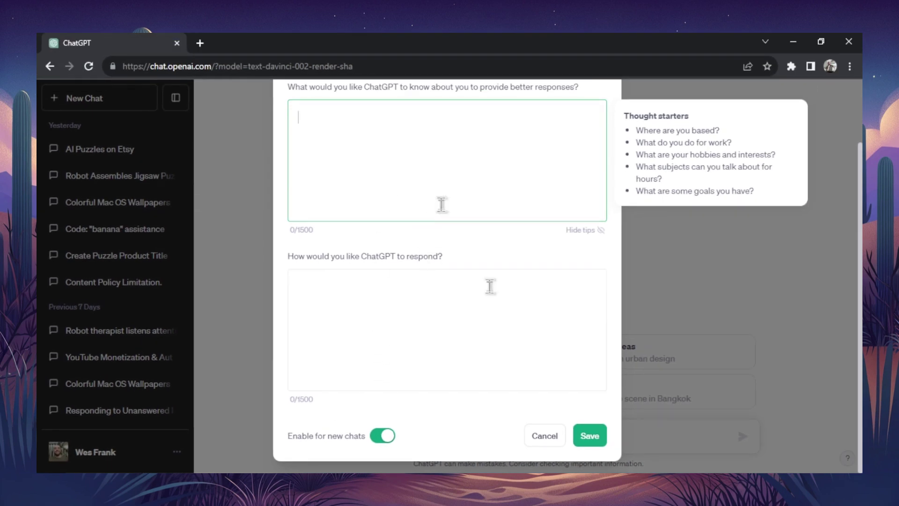
scroll(449, 197, "up", 1)
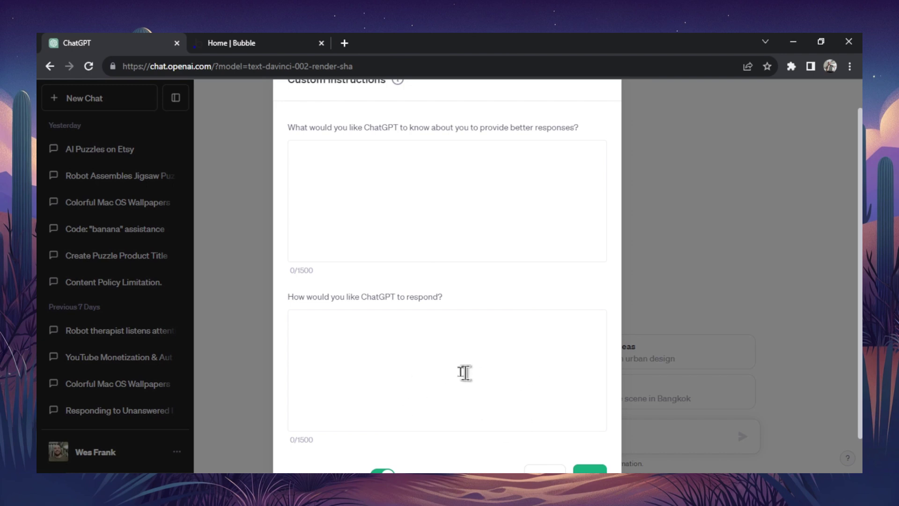
scroll(527, 382, "down", 2)
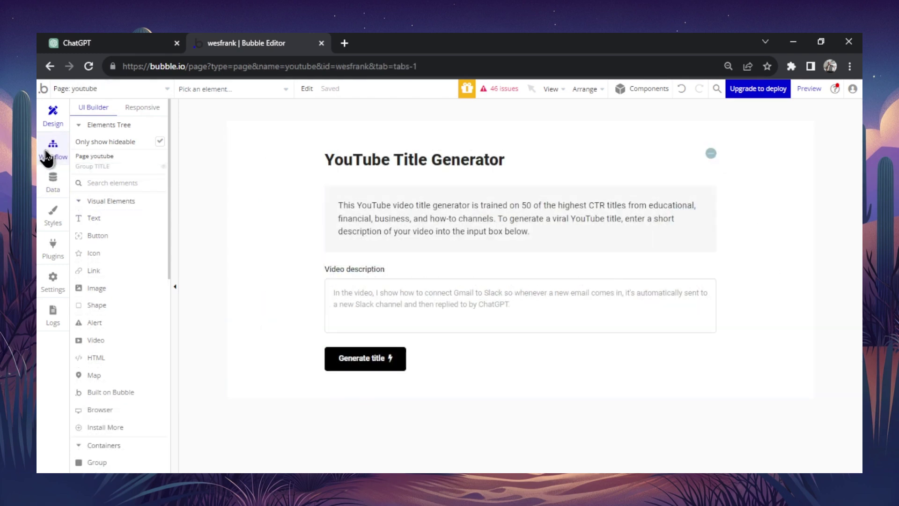
Open the GENERATE TITLE workflow's OpenAI - GPT step and edit its system_content example titles.
left_click(46, 158)
left_click(162, 158)
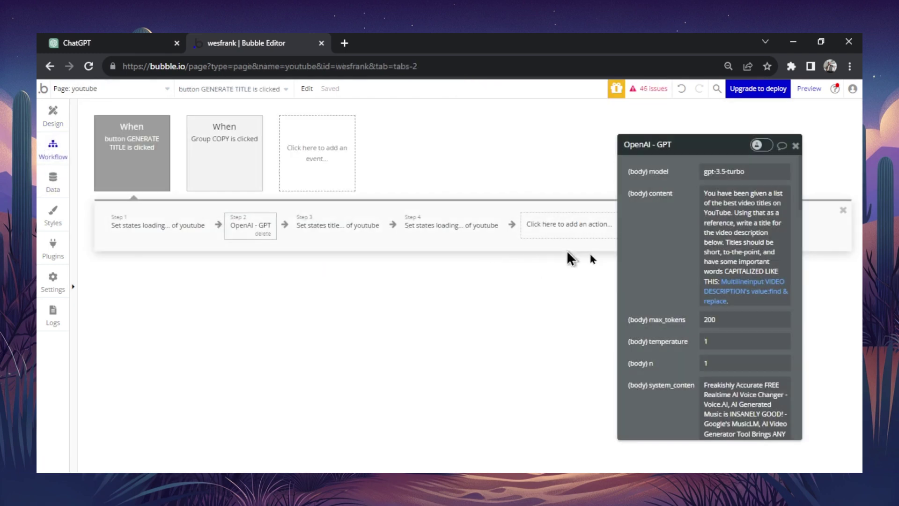
scroll(665, 246, "down", 3)
left_click(763, 379)
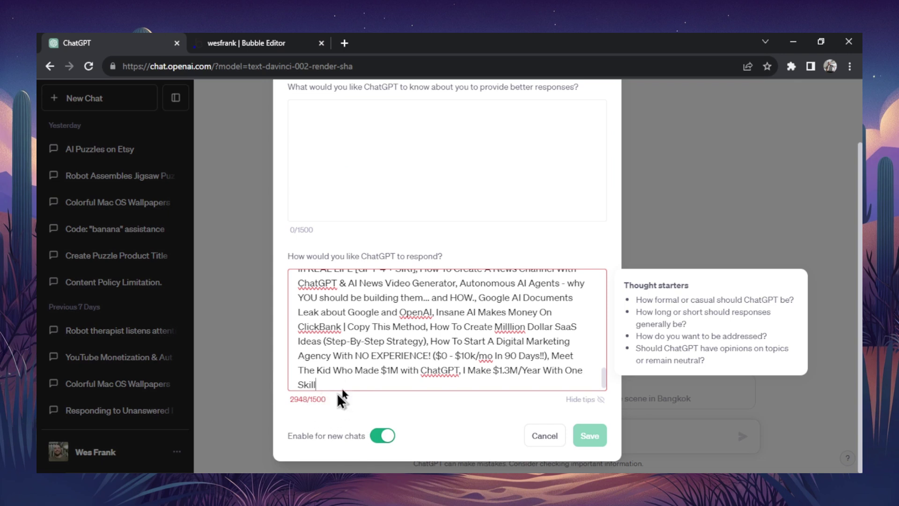
Move the overflowing example titles from the response field into the about-you field.
left_click_drag(340, 393, 300, 306)
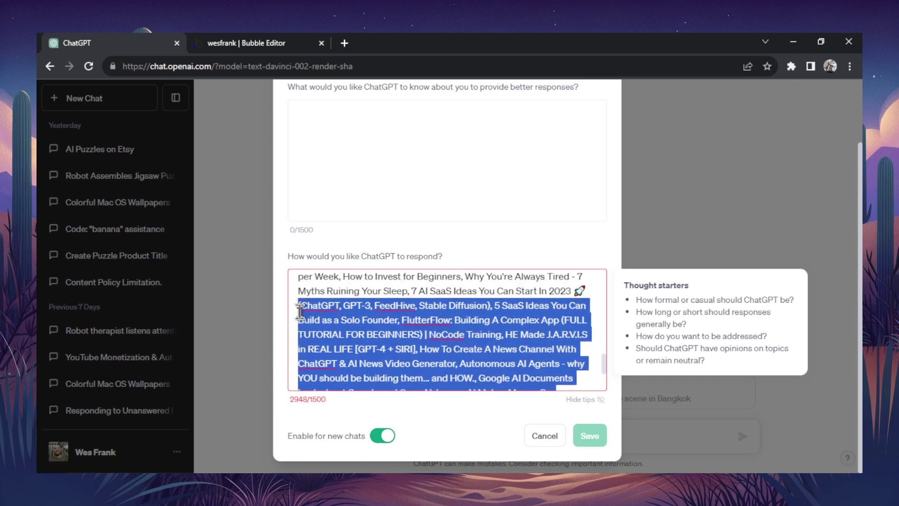
key("ctrl+x")
left_click(448, 159)
key("ctrl+v")
scroll(592, 237, "up", 5)
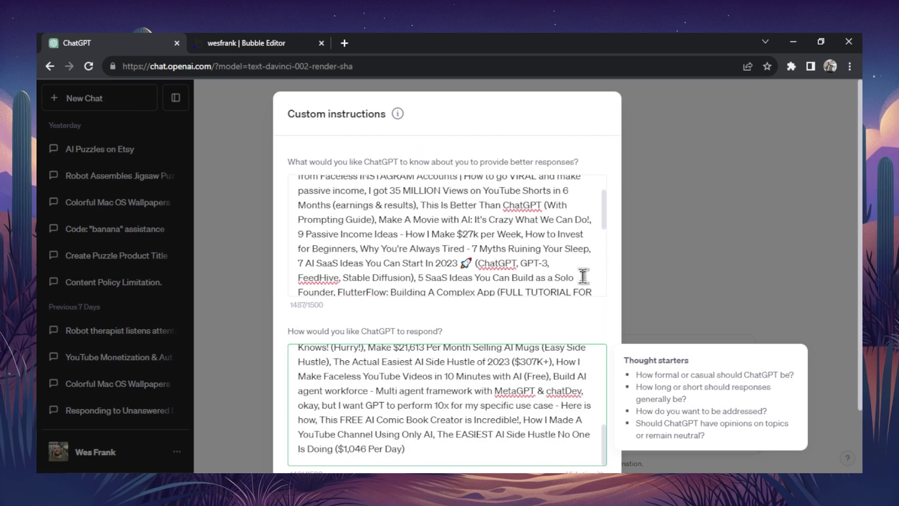
scroll(584, 276, "down", 3)
scroll(547, 407, "up", 3)
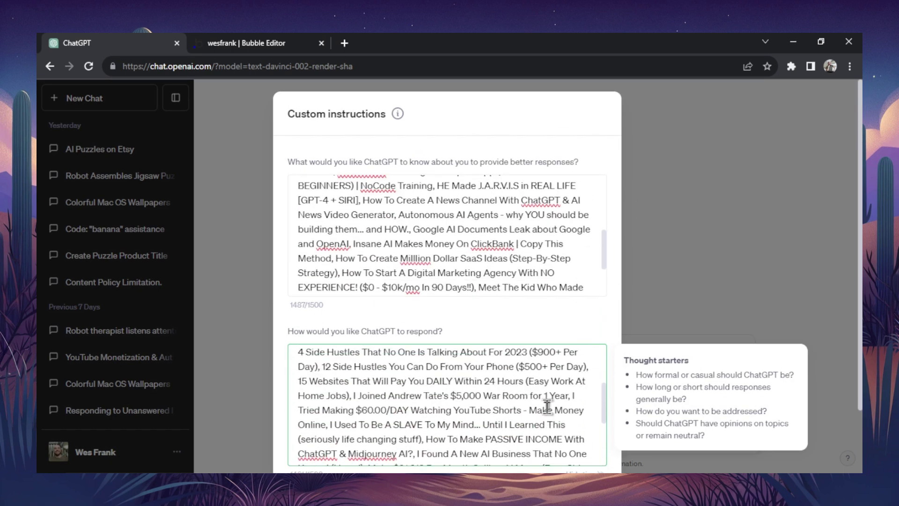
scroll(547, 406, "down", 5)
Save the custom instructions, then send the title prompt describing training ChatGPT 3.5 turbo to perform like GPT-4.
left_click(646, 435)
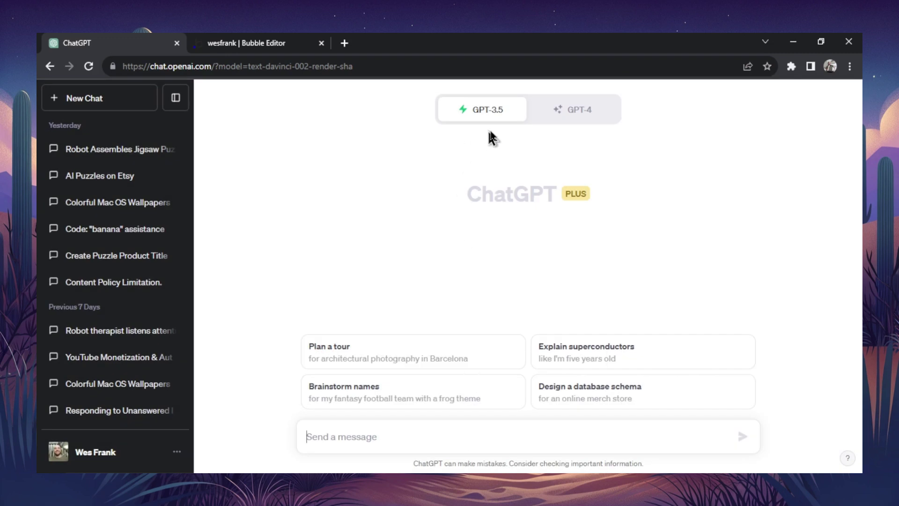
left_click(351, 437)
key("ctrl+v")
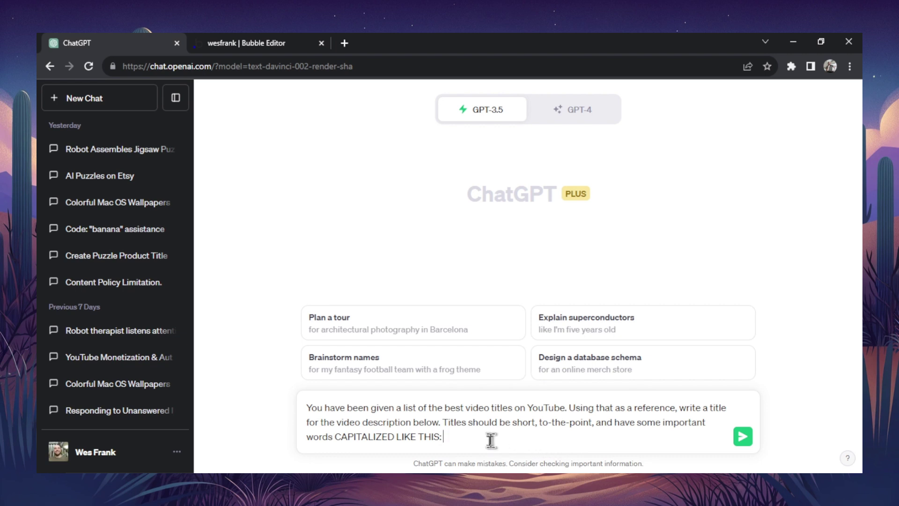
type("rained ChatGPT 3.5 turbo to perform like GPT-4. I")
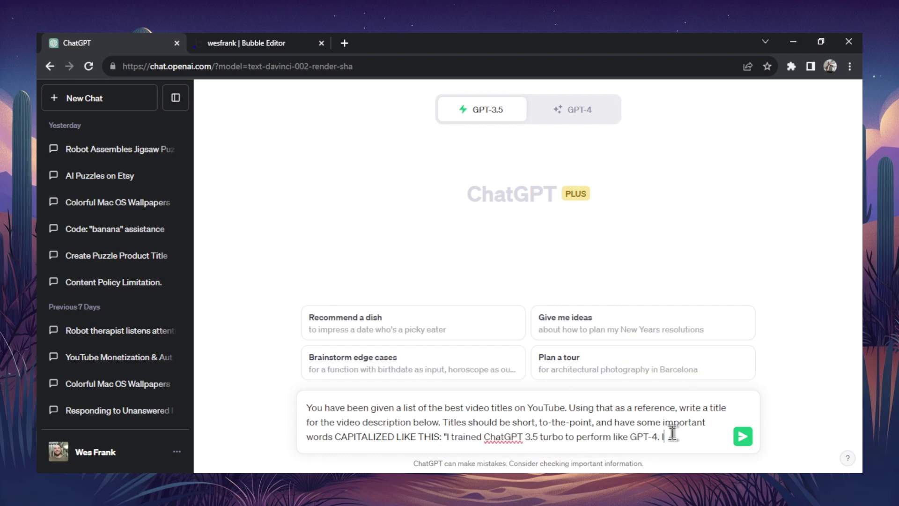
type(" did this with cus")
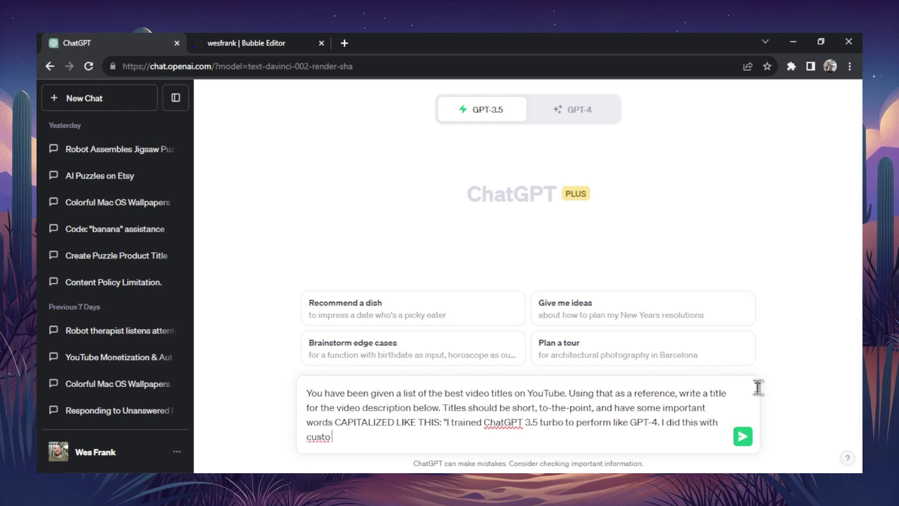
type("tom instructions and by providing many examples\"")
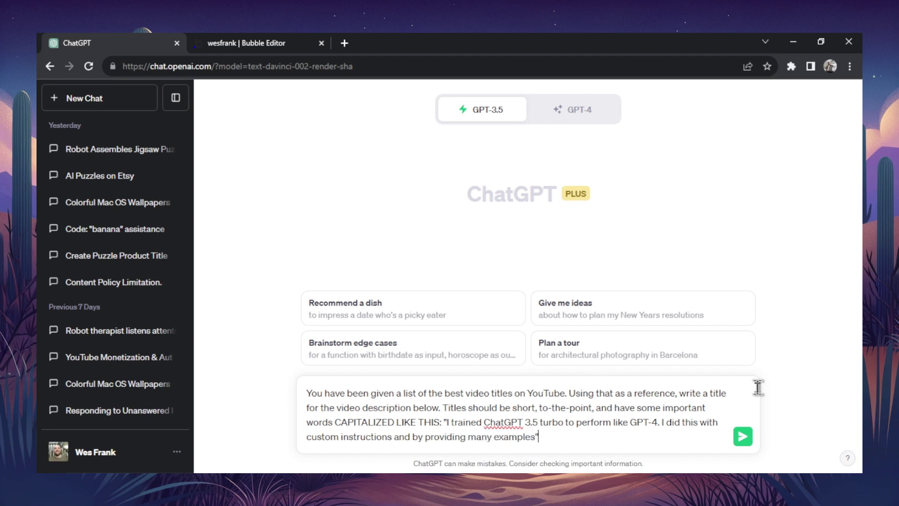
key("Return")
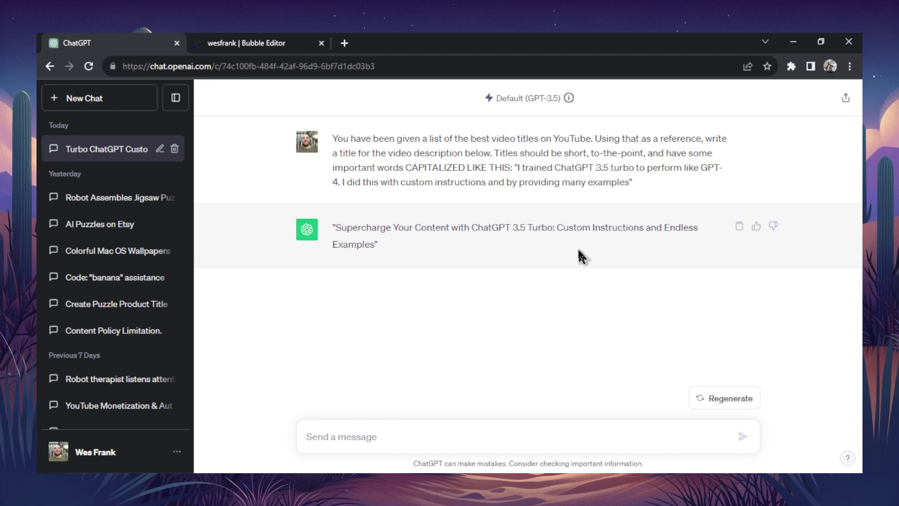
left_click(250, 41)
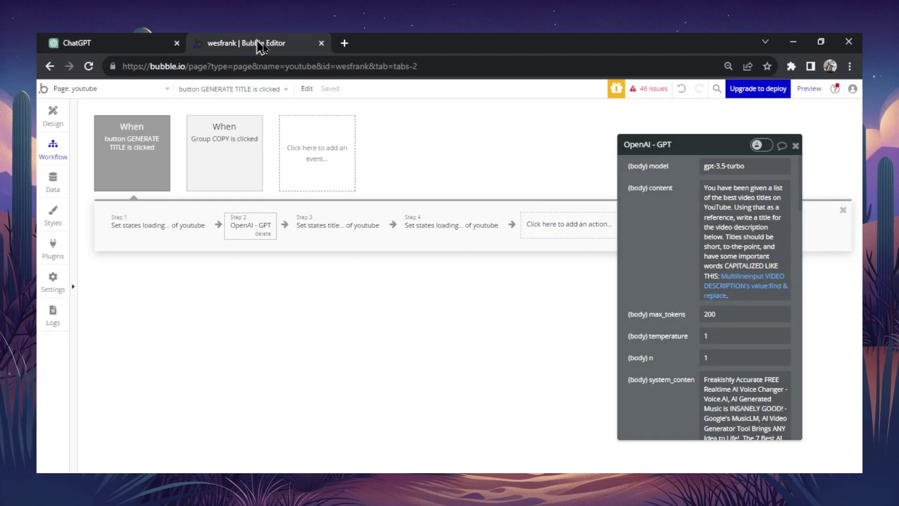
scroll(684, 258, "down", 2)
scroll(683, 259, "down", 1)
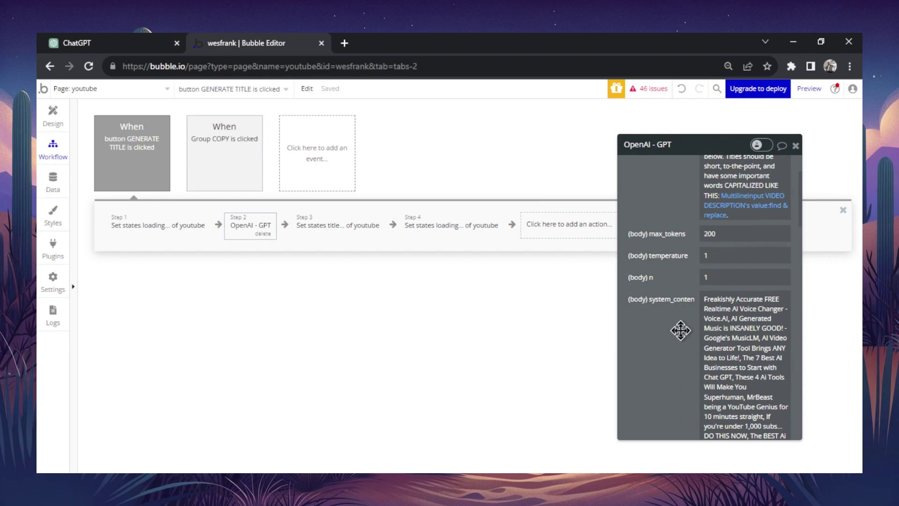
scroll(684, 317, "down", 10)
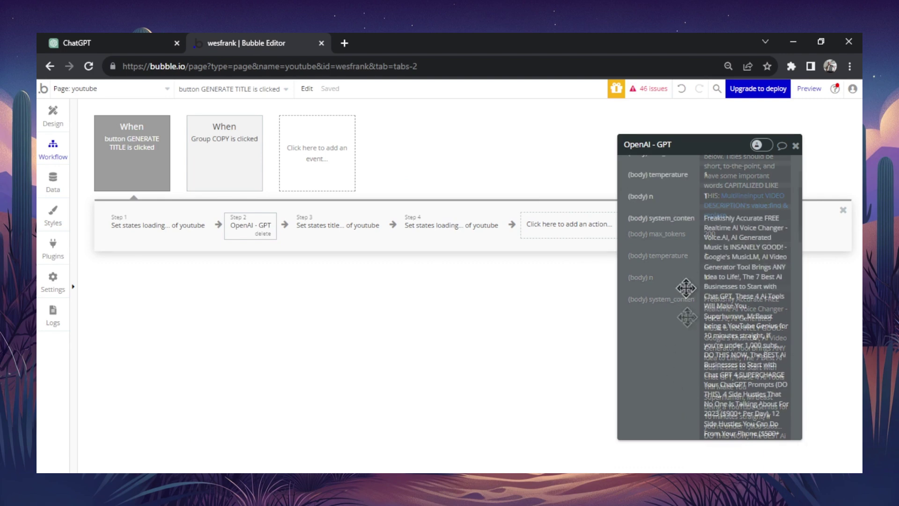
scroll(735, 271, "down", 1)
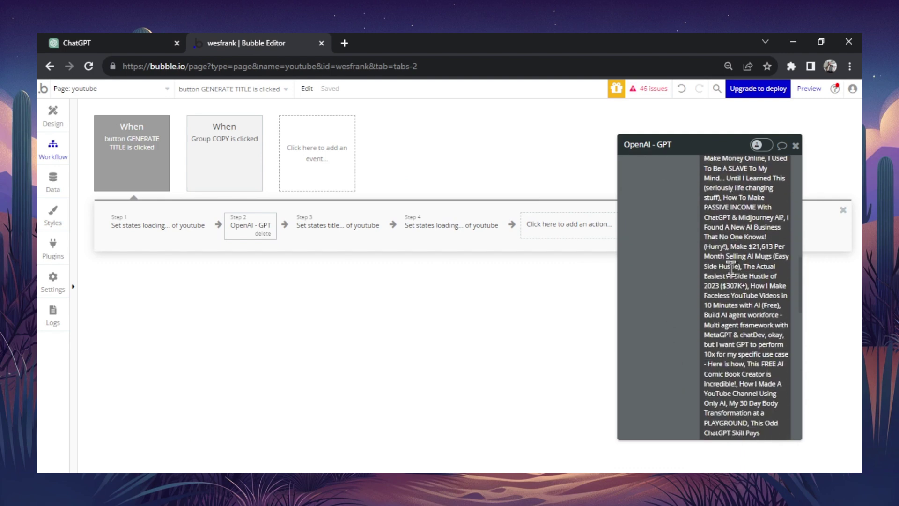
scroll(733, 261, "down", 2)
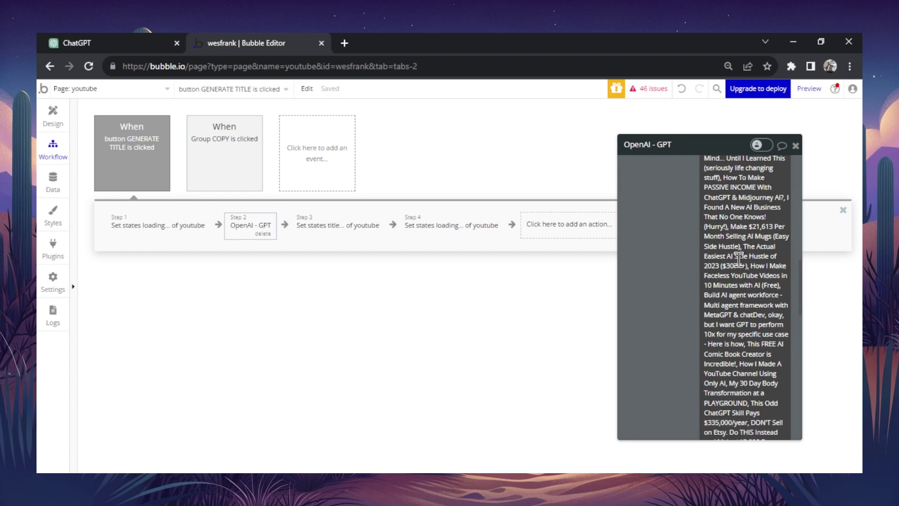
scroll(738, 261, "up", 10)
scroll(739, 261, "up", 10)
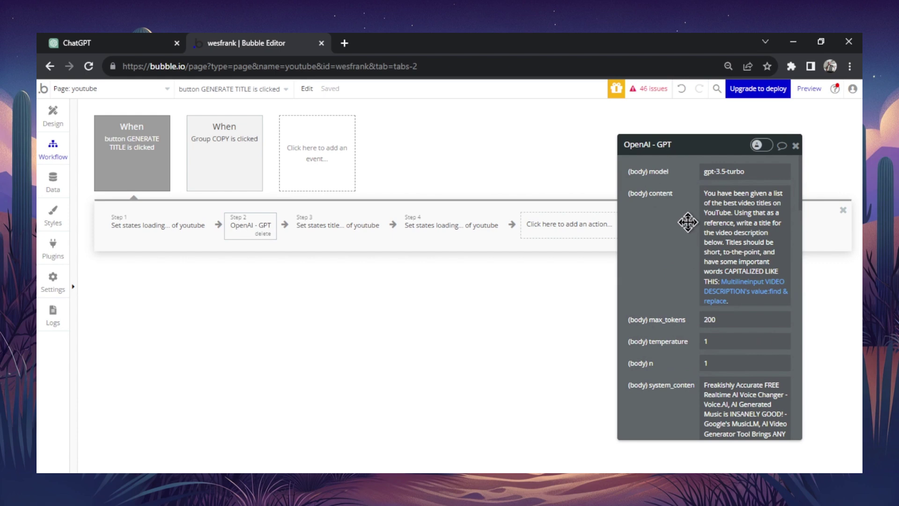
left_click(127, 42)
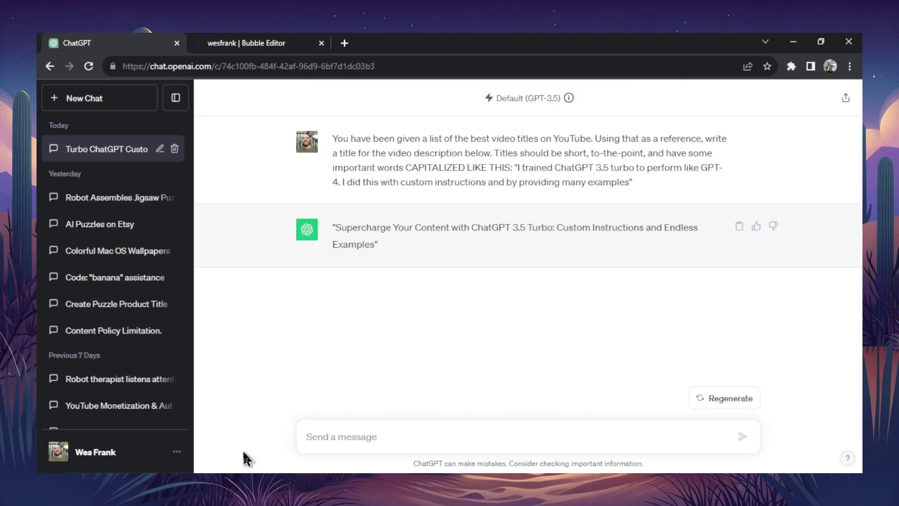
left_click(169, 452)
left_click(139, 363)
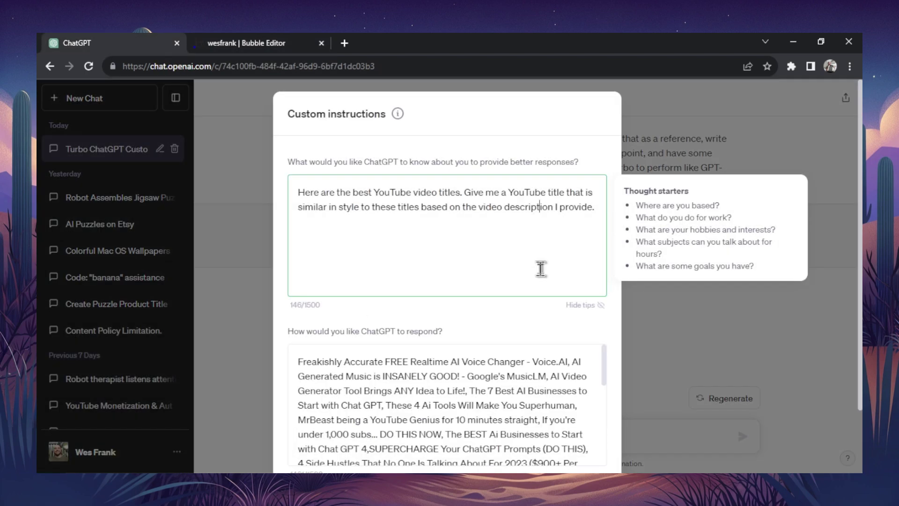
left_click(599, 208)
left_click_drag(599, 208, 287, 197)
left_click(580, 305)
scroll(532, 307, "down", 2)
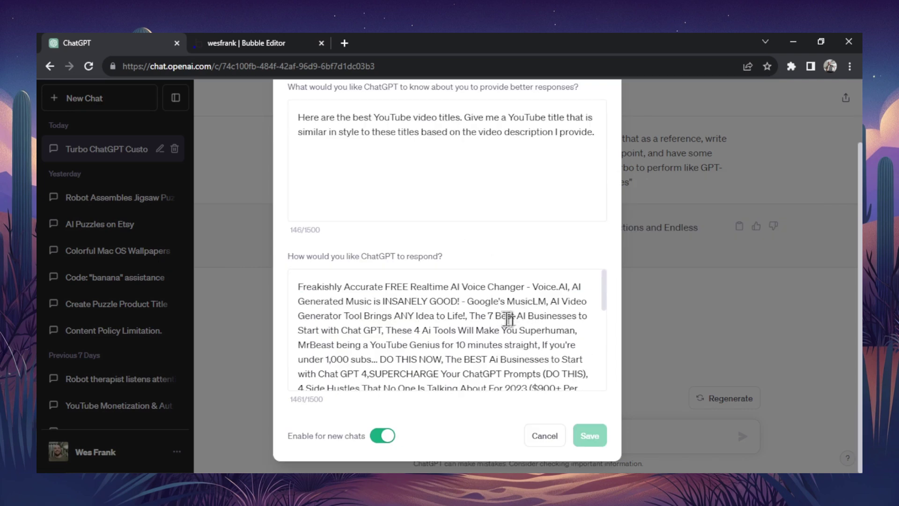
scroll(524, 311, "down", 4)
key("Escape")
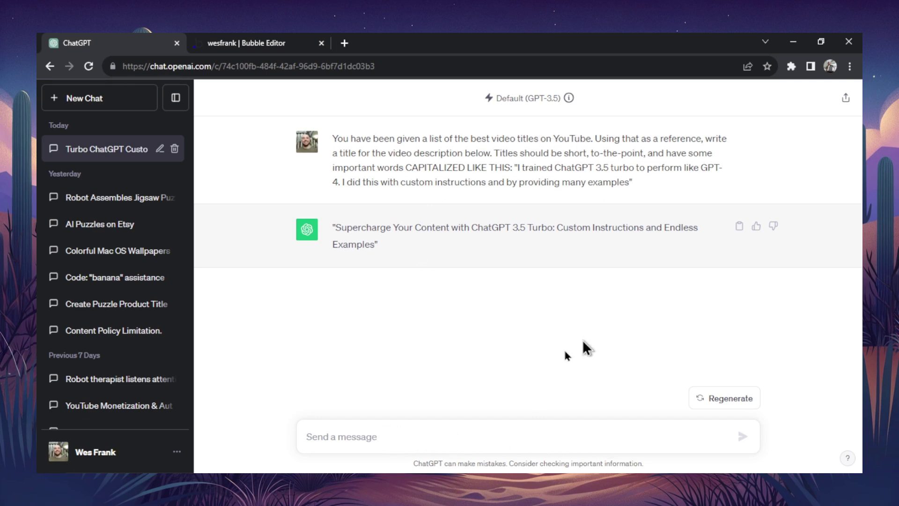
Send the title-writing prompt with the example title list pasted inline for the GPT-3.5 turbo video.
key("ctrl+v")
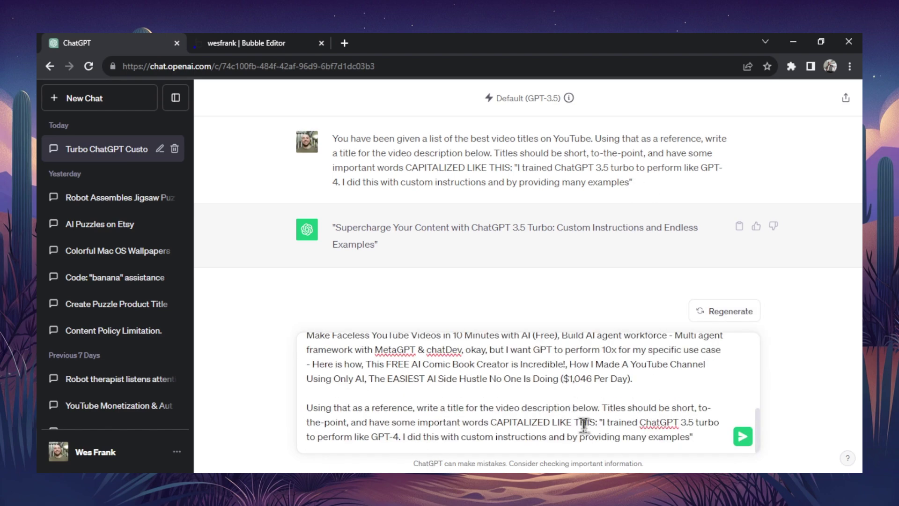
key("Return")
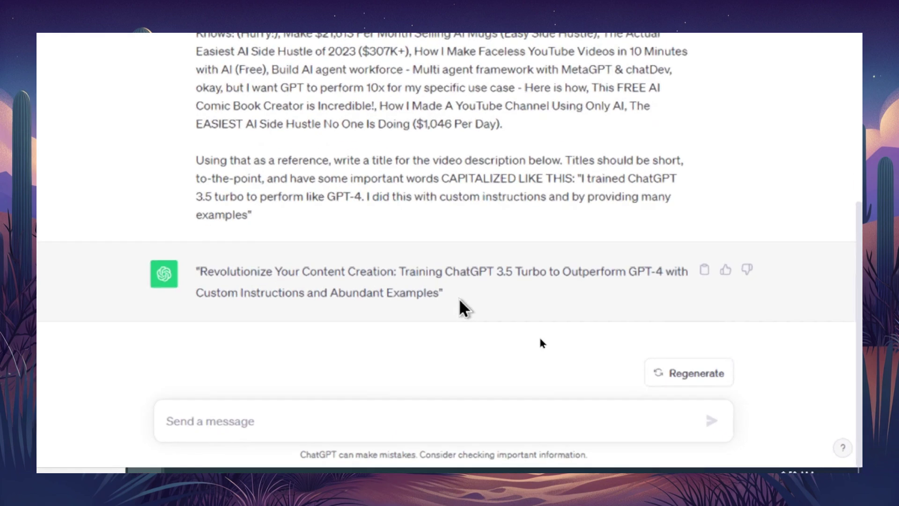